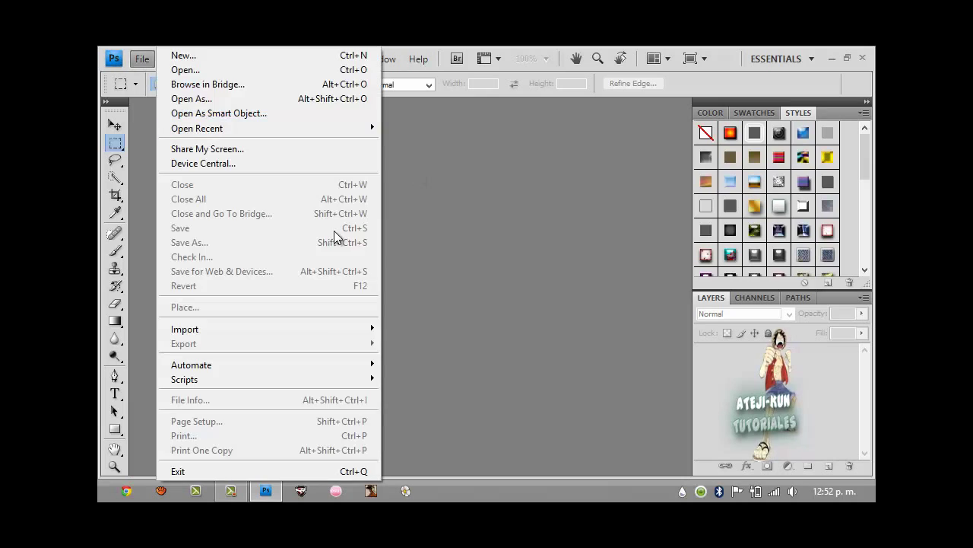
Step: Open the Photoshop template "Plantilla nuevo BG de Youtube" from the Descargas folder
{"action": "left_click", "coordinate": [502, 276]}
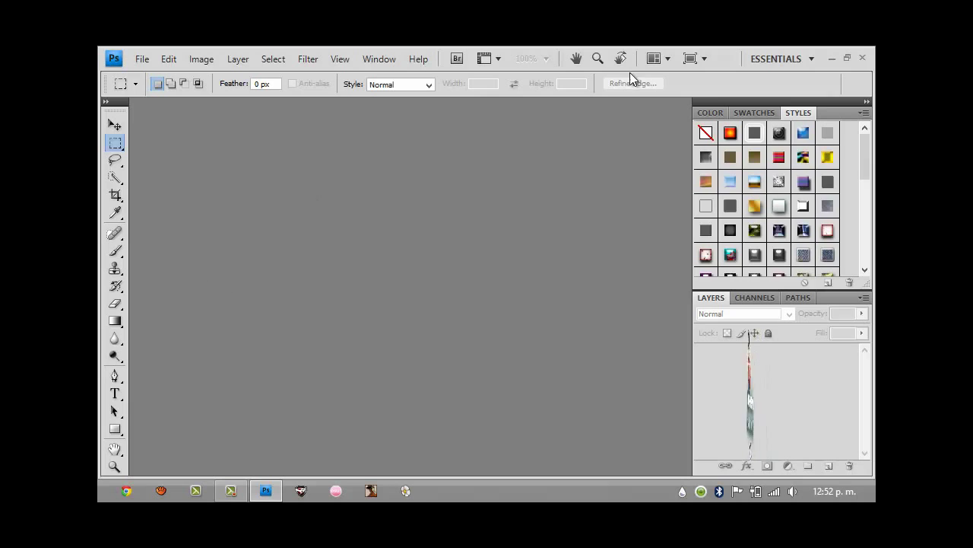
{"action": "left_click", "coordinate": [118, 128]}
{"action": "left_click", "coordinate": [141, 59]}
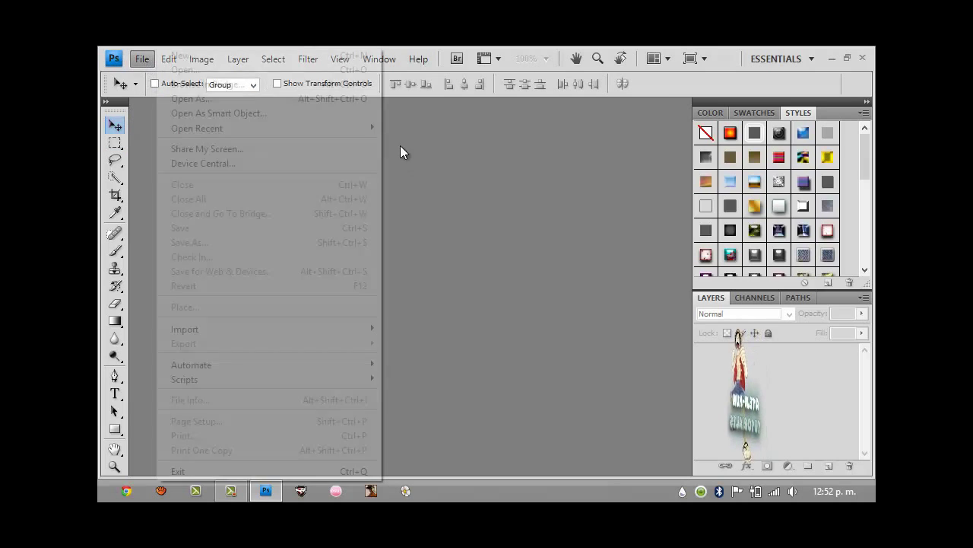
{"action": "left_click", "coordinate": [197, 70]}
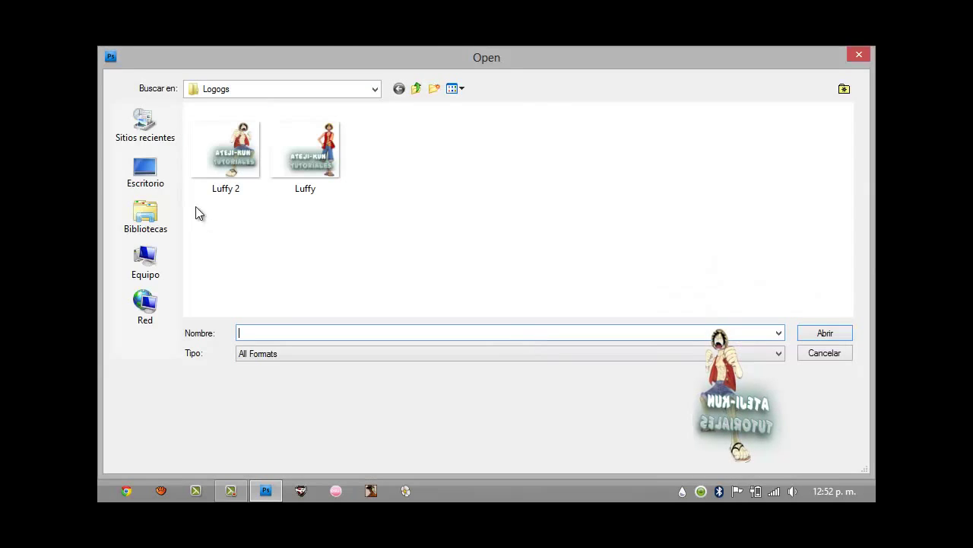
{"action": "left_click", "coordinate": [145, 169]}
{"action": "double_click", "coordinate": [430, 135]}
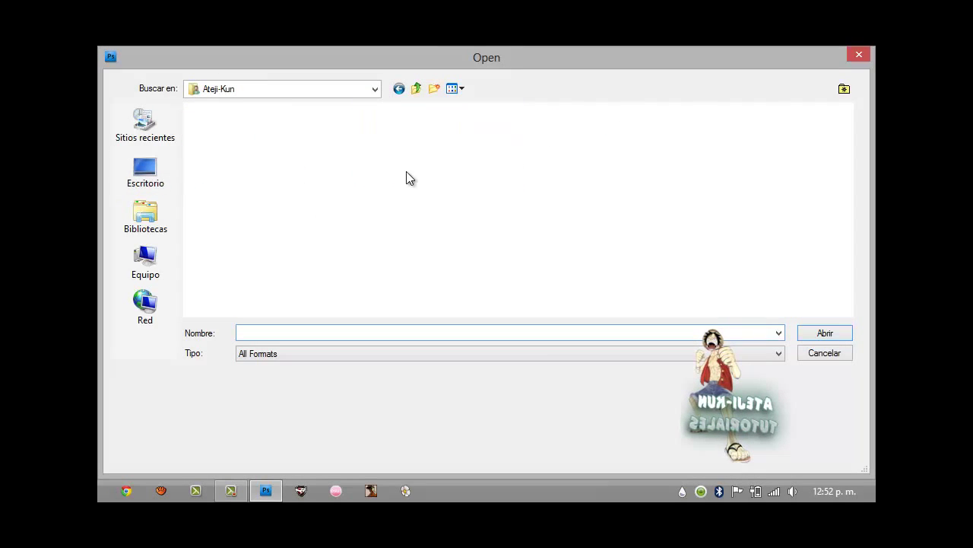
{"action": "double_click", "coordinate": [380, 145]}
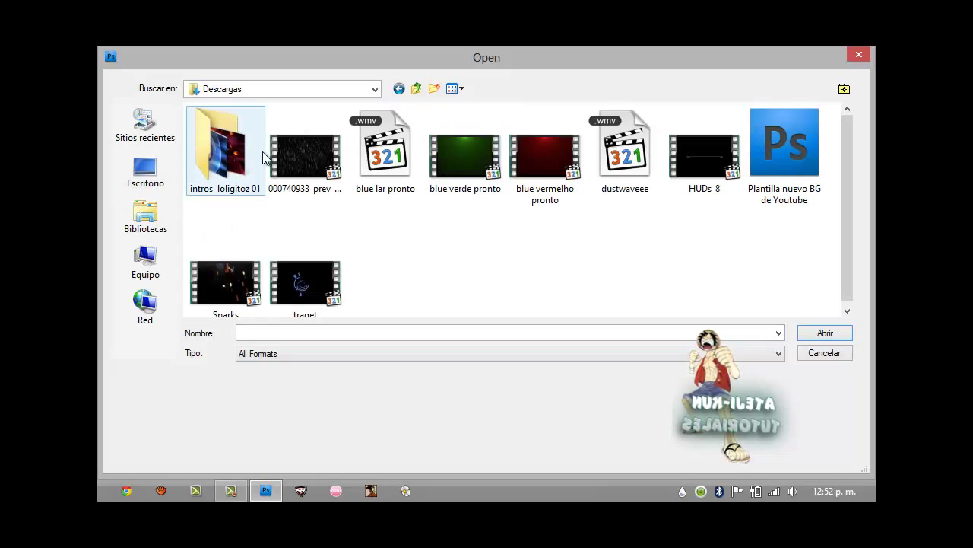
{"action": "double_click", "coordinate": [797, 199]}
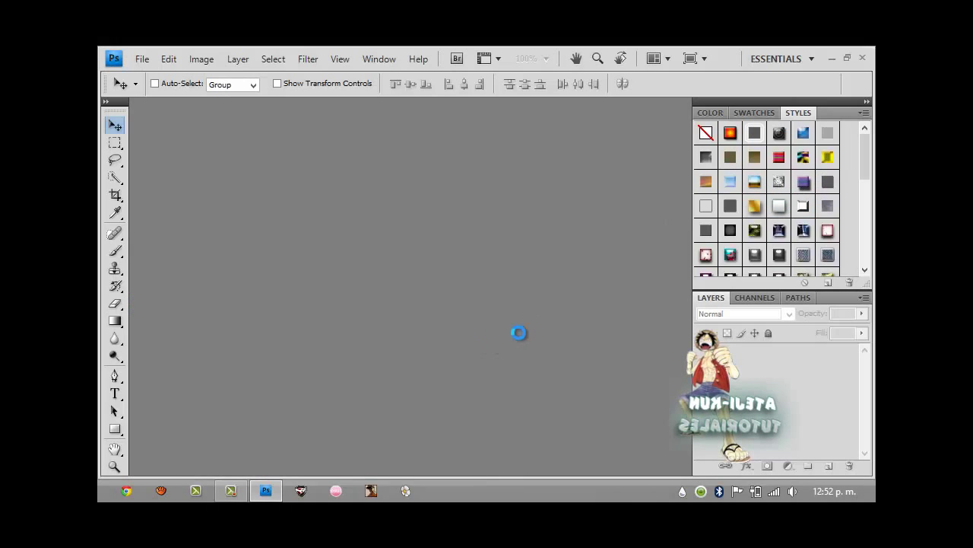
{"action": "left_click", "coordinate": [530, 312]}
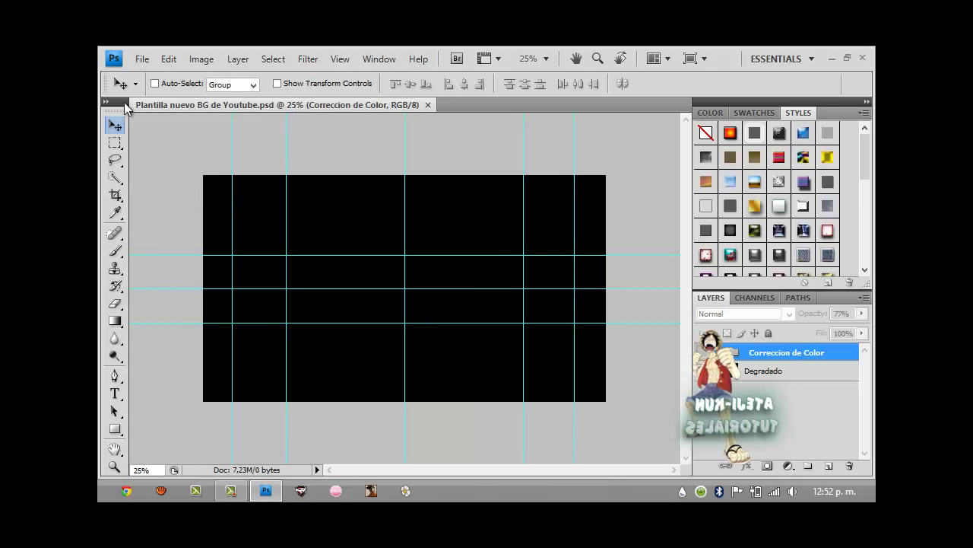
{"action": "left_click", "coordinate": [142, 59]}
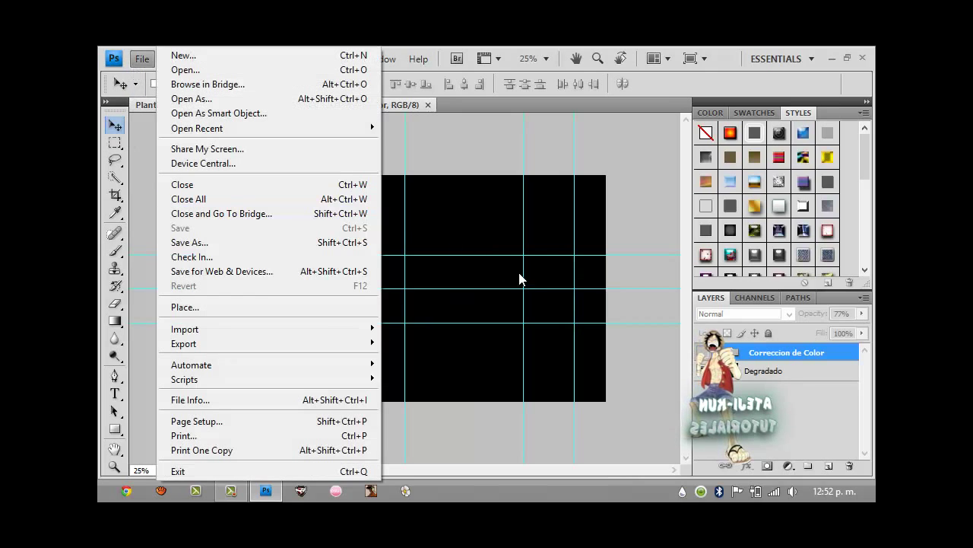
{"action": "left_click", "coordinate": [609, 225]}
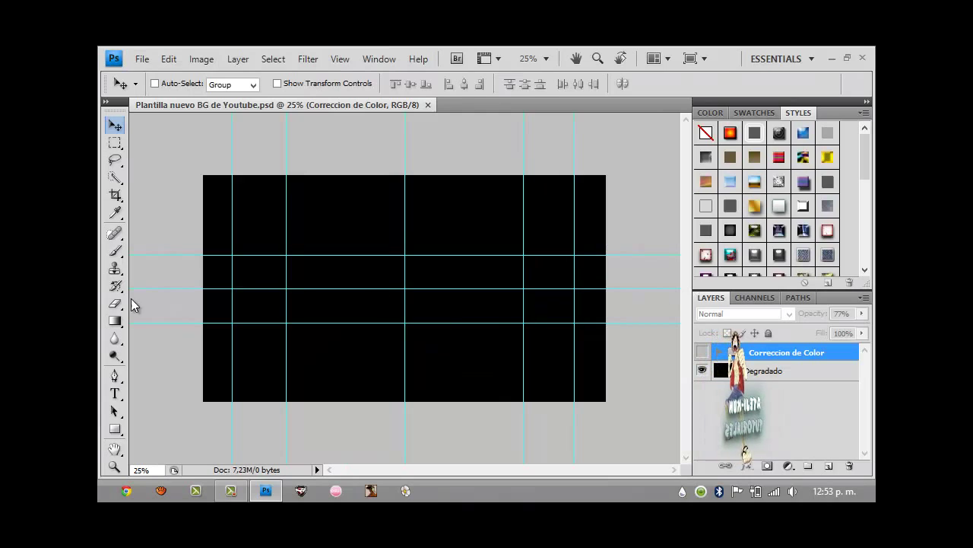
Step: Try to apply a gradient on the canvas with the hidden Correccion de Color group selected
{"action": "left_click", "coordinate": [115, 320]}
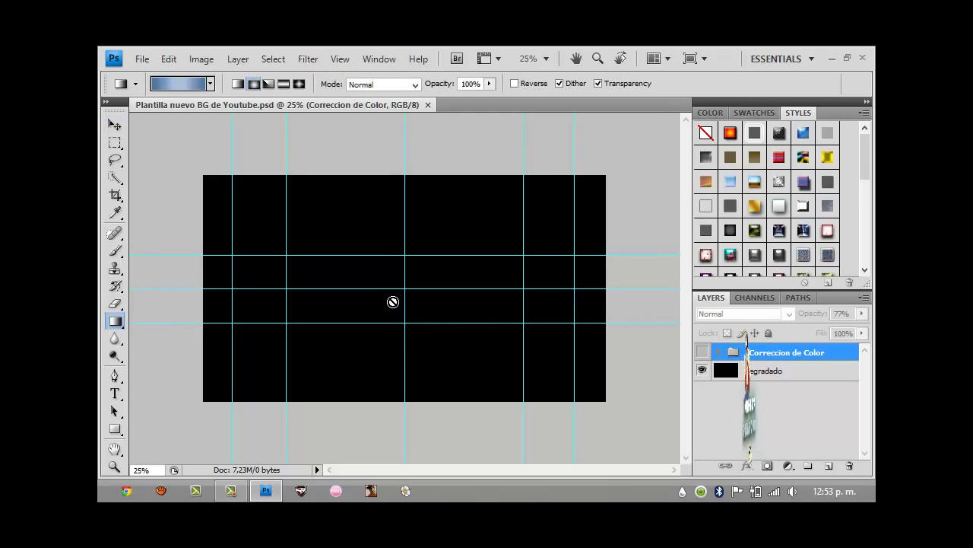
{"action": "left_click", "coordinate": [272, 241]}
{"action": "key", "text": "Return"}
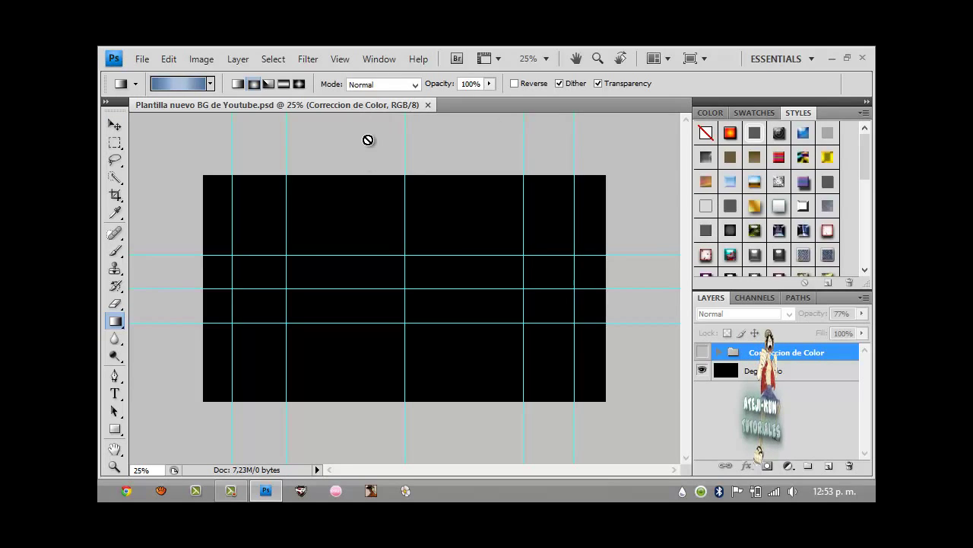
{"action": "right_click", "coordinate": [256, 312]}
{"action": "left_click", "coordinate": [338, 258]}
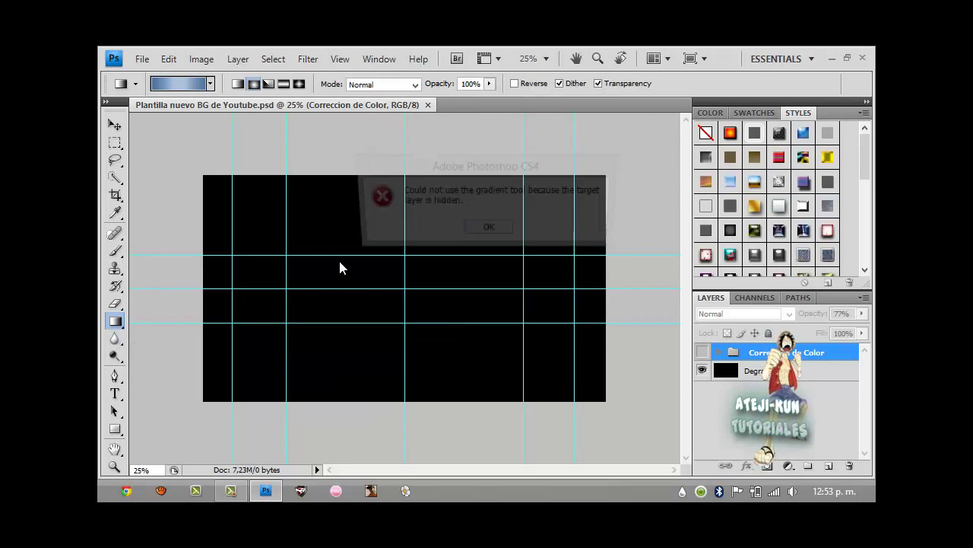
{"action": "left_click", "coordinate": [491, 232]}
{"action": "left_click", "coordinate": [114, 125]}
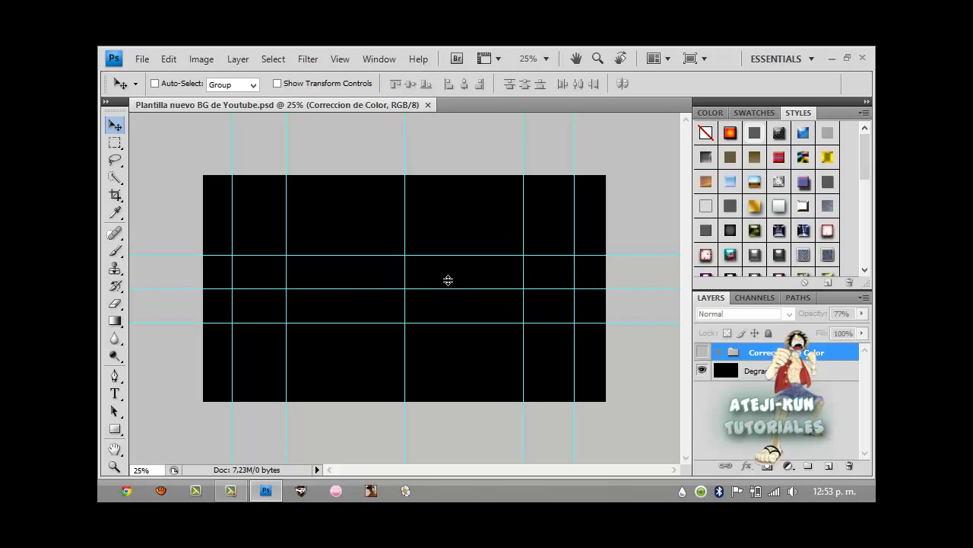
{"action": "left_click_drag", "start_coordinate": [453, 273], "coordinate": [453, 289]}
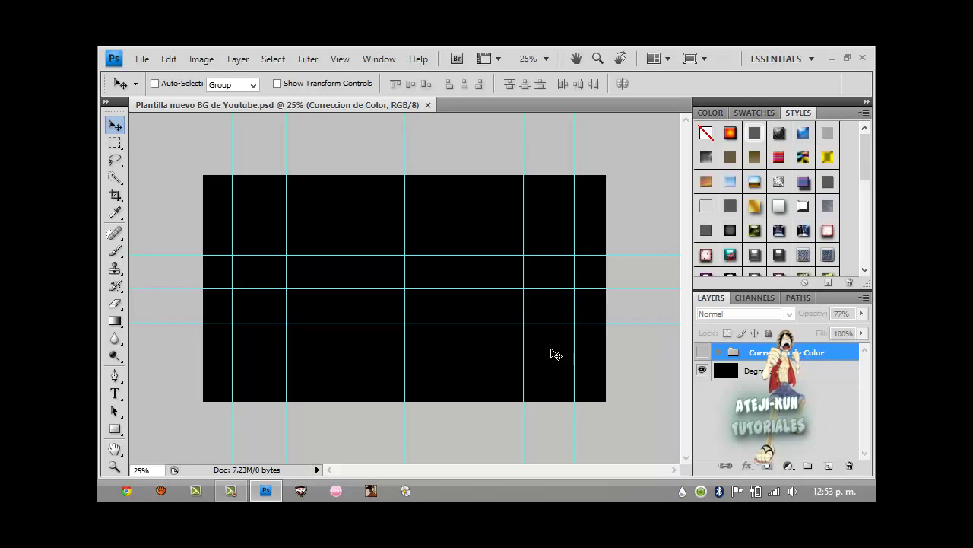
Step: Add a new layer above the Correccion de Color group and set up a radial Foreground to Background gradient
{"action": "left_click", "coordinate": [829, 465]}
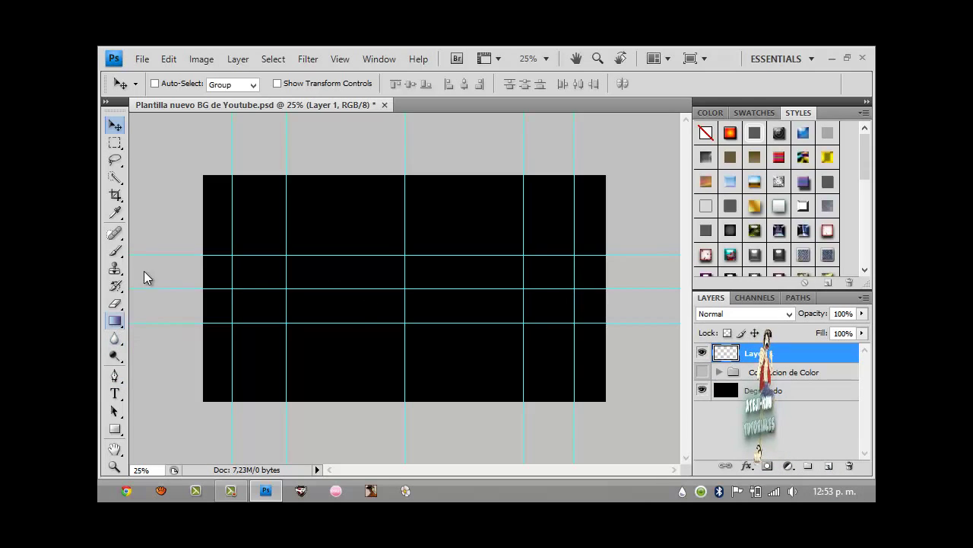
{"action": "left_click", "coordinate": [211, 84]}
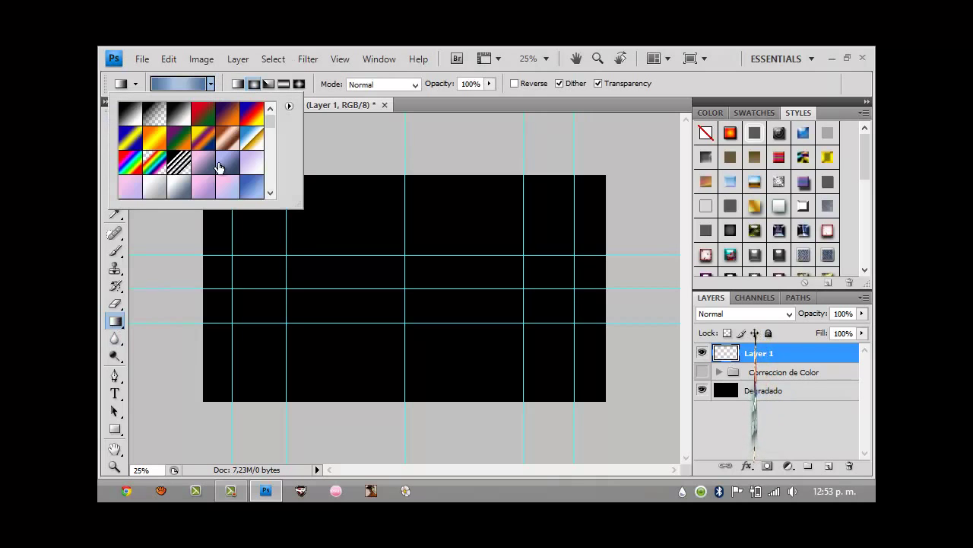
{"action": "scroll", "coordinate": [166, 157], "scroll_direction": "down", "scroll_amount": 4}
{"action": "scroll", "coordinate": [161, 156], "scroll_direction": "up", "scroll_amount": 4}
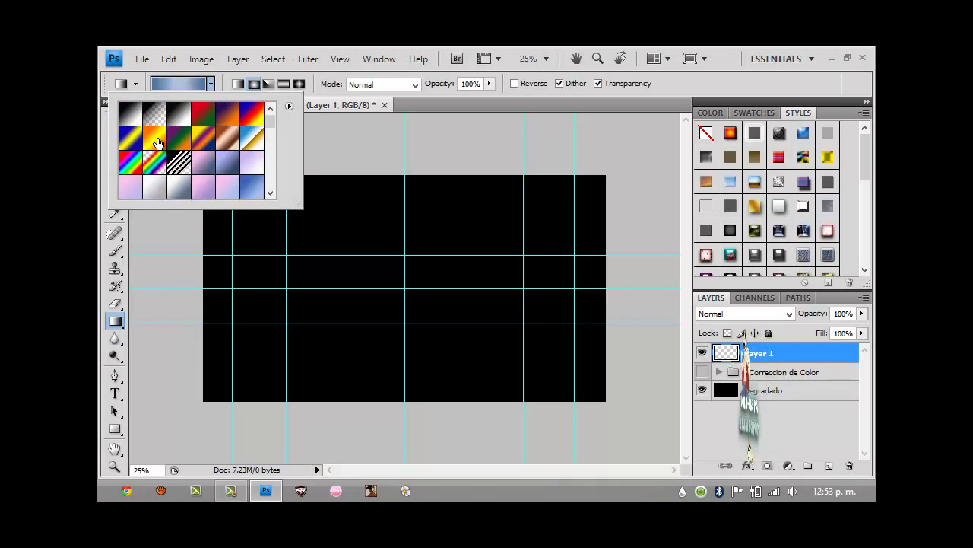
{"action": "left_click", "coordinate": [137, 115]}
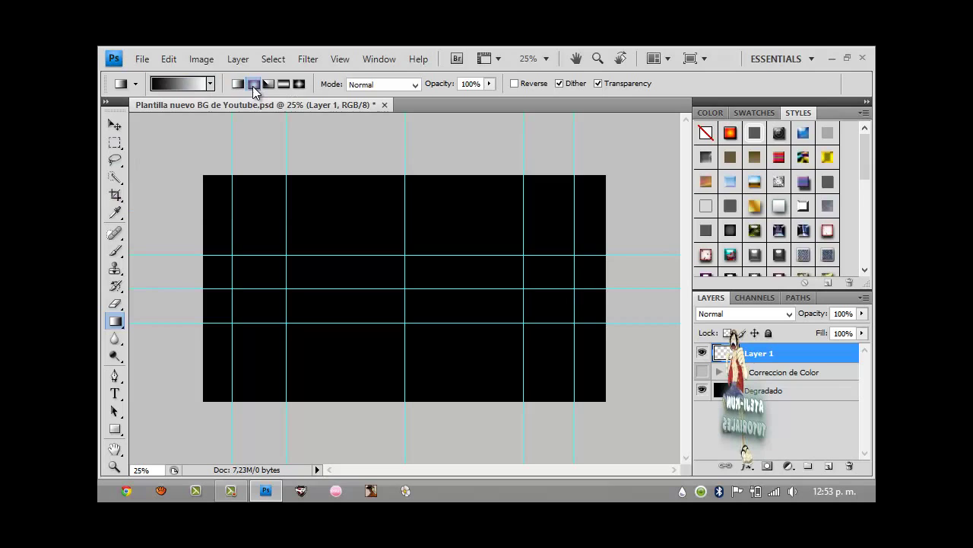
{"action": "left_click", "coordinate": [251, 83]}
Step: Edit the gradient so the stop at 0% is white and the stop at 100% is black (000000)
{"action": "left_click", "coordinate": [182, 83]}
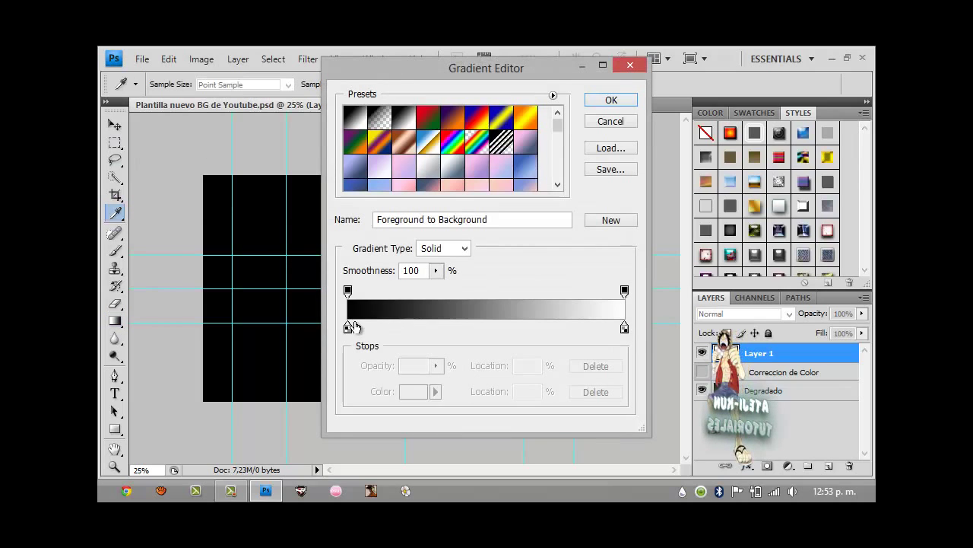
{"action": "double_click", "coordinate": [348, 328]}
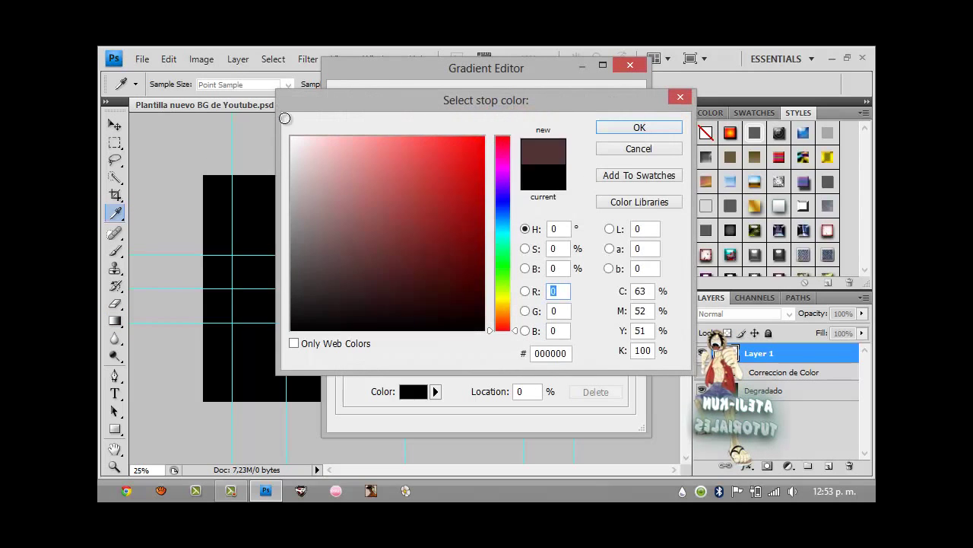
{"action": "left_click", "coordinate": [292, 137]}
{"action": "left_click", "coordinate": [640, 128]}
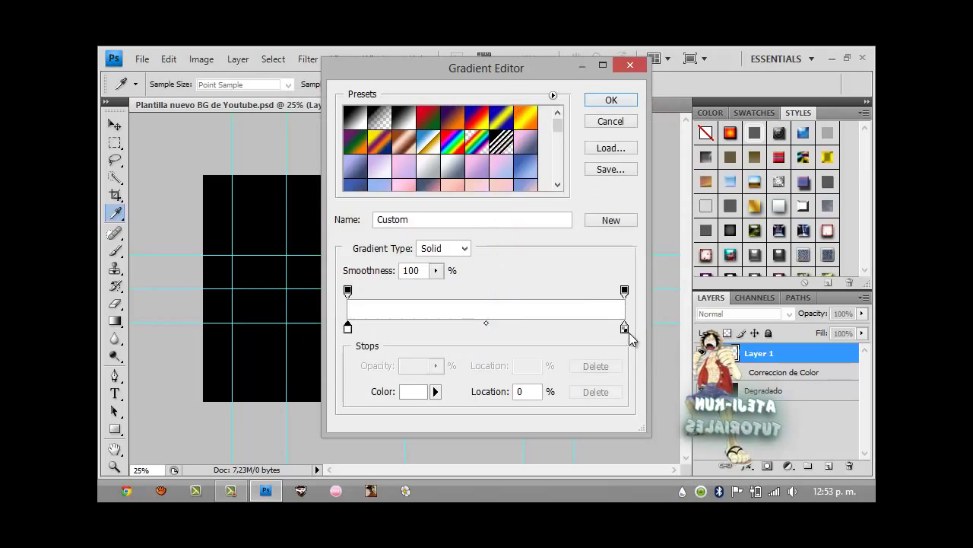
{"action": "double_click", "coordinate": [624, 328]}
{"action": "left_click", "coordinate": [218, 397]}
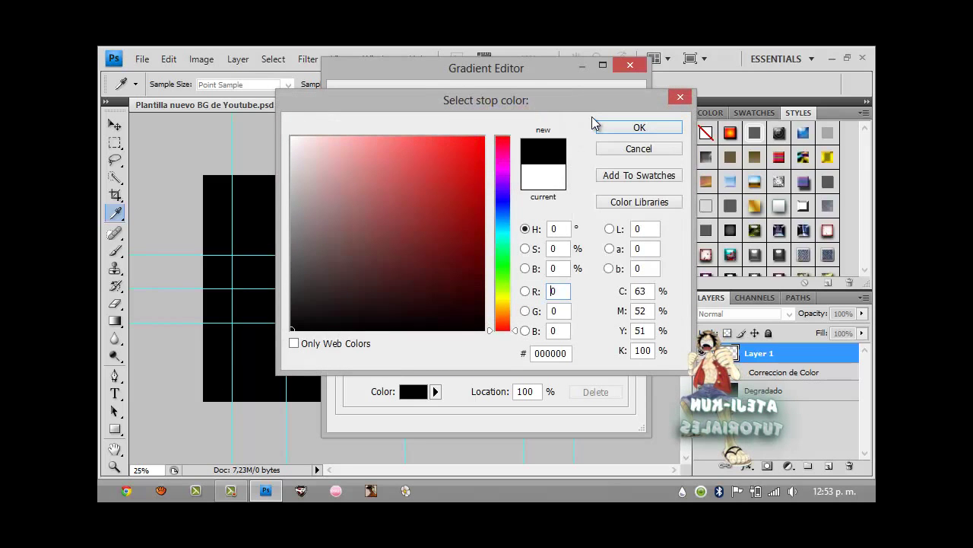
{"action": "left_click", "coordinate": [635, 127]}
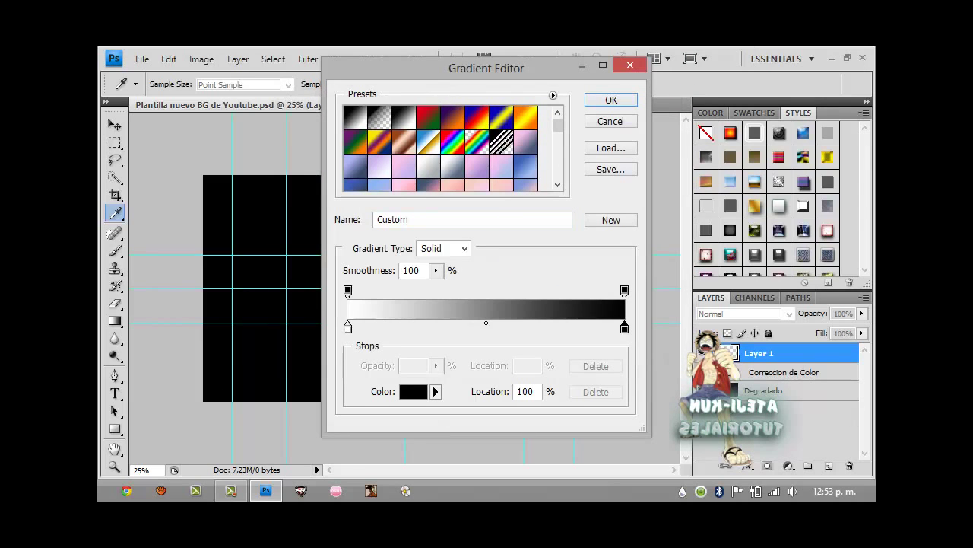
{"action": "mouse_move", "coordinate": [105, 495]}
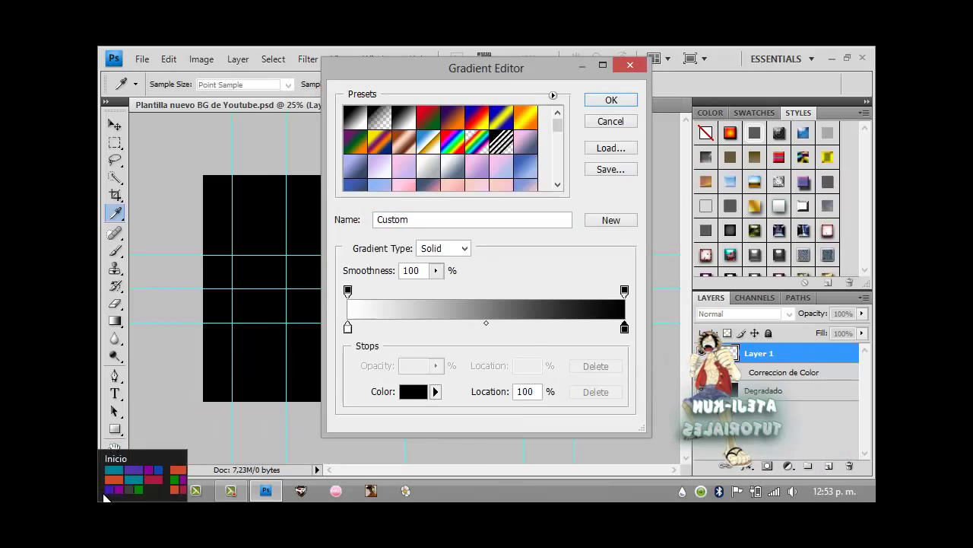
{"action": "left_click", "coordinate": [110, 490]}
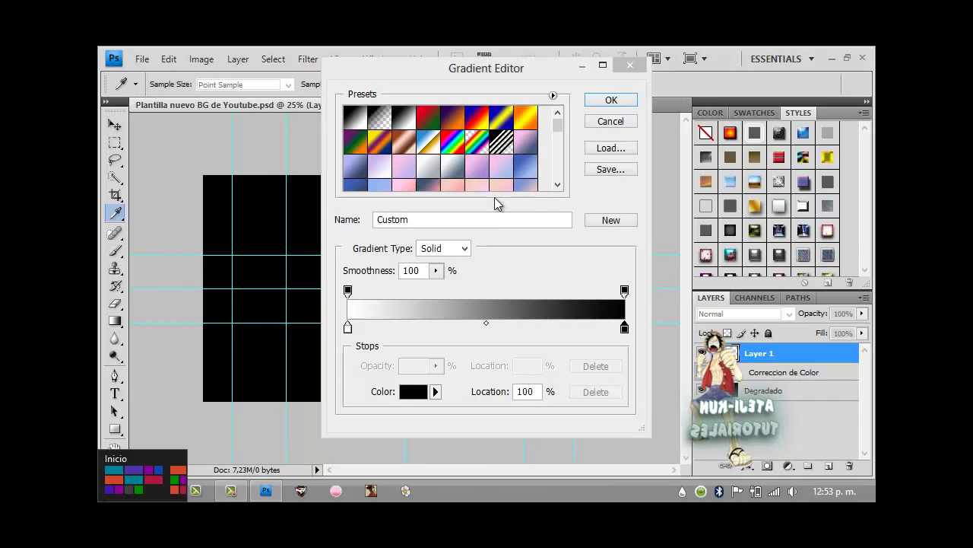
{"action": "scroll", "coordinate": [734, 251], "scroll_direction": "down", "scroll_amount": 5}
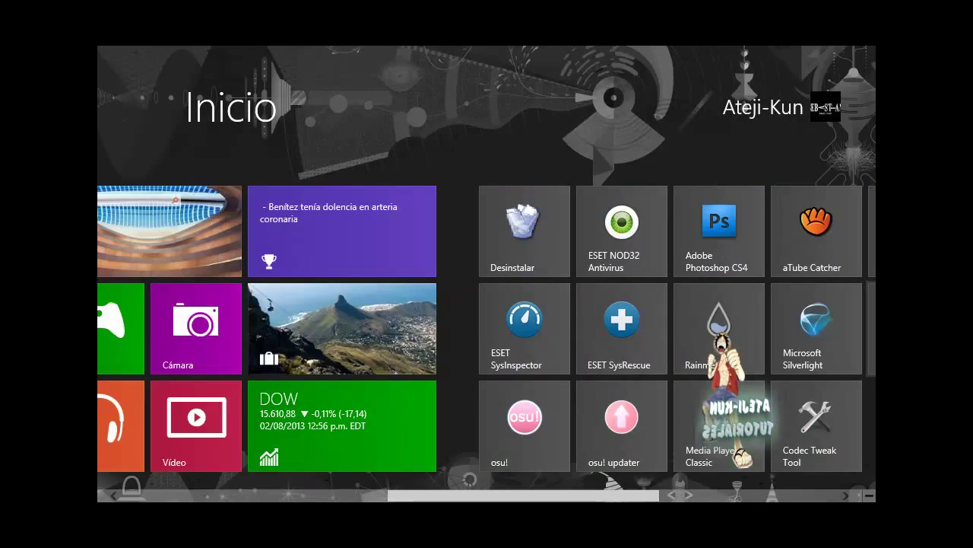
{"action": "scroll", "coordinate": [97, 326], "scroll_direction": "up", "scroll_amount": 5}
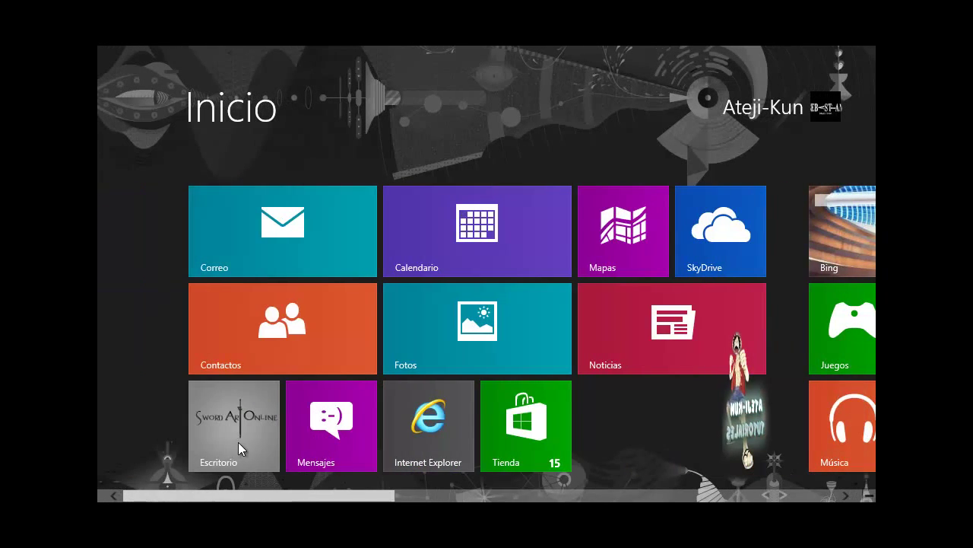
{"action": "left_click", "coordinate": [239, 442]}
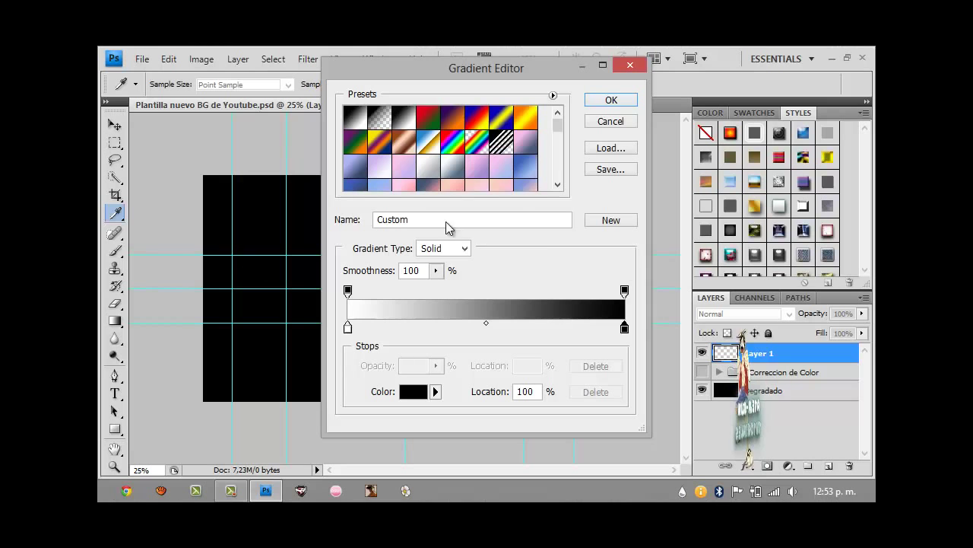
Step: Accept the white-to-black gradient and draw it on Layer 1 from the canvas centre to its upper-left corner
{"action": "left_click", "coordinate": [610, 101]}
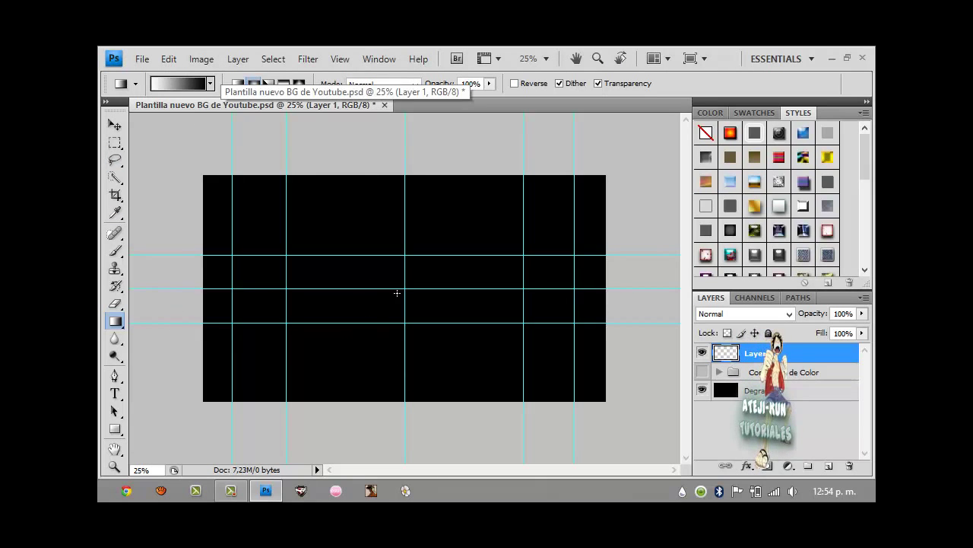
{"action": "left_click_drag", "start_coordinate": [405, 287], "coordinate": [204, 175]}
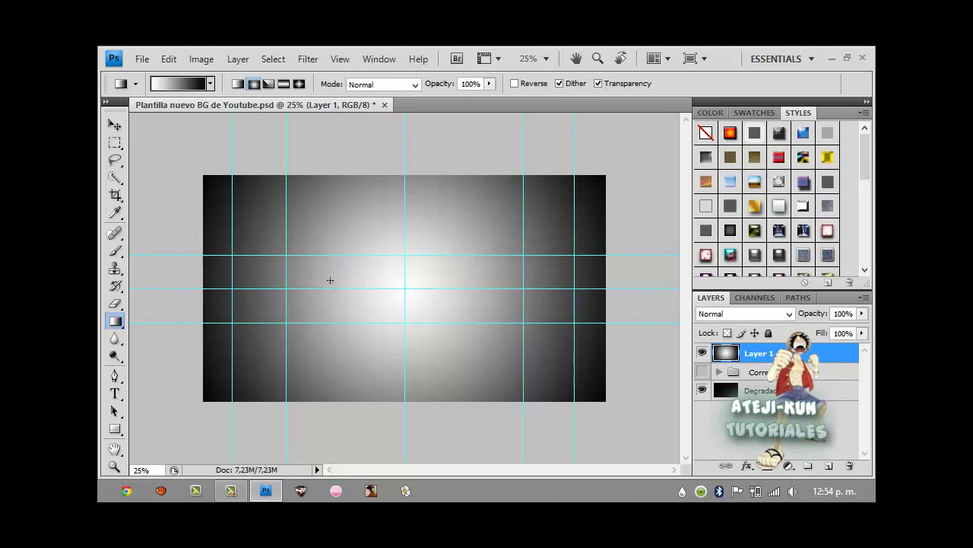
Step: Look through the app tiles on the Windows Start screen and return to the document
{"action": "key", "text": "super"}
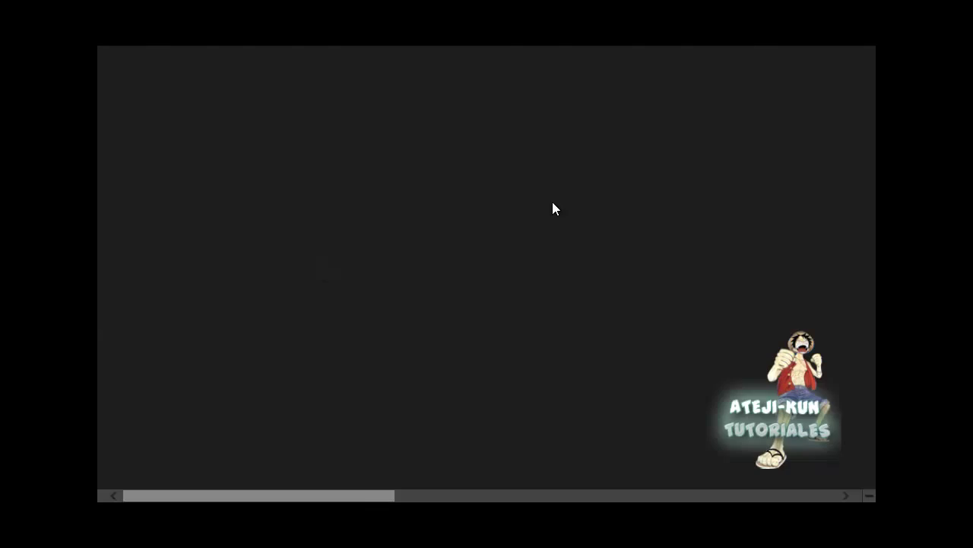
{"action": "scroll", "coordinate": [835, 346], "scroll_direction": "down", "scroll_amount": 5}
{"action": "scroll", "coordinate": [835, 346], "scroll_direction": "down", "scroll_amount": 5}
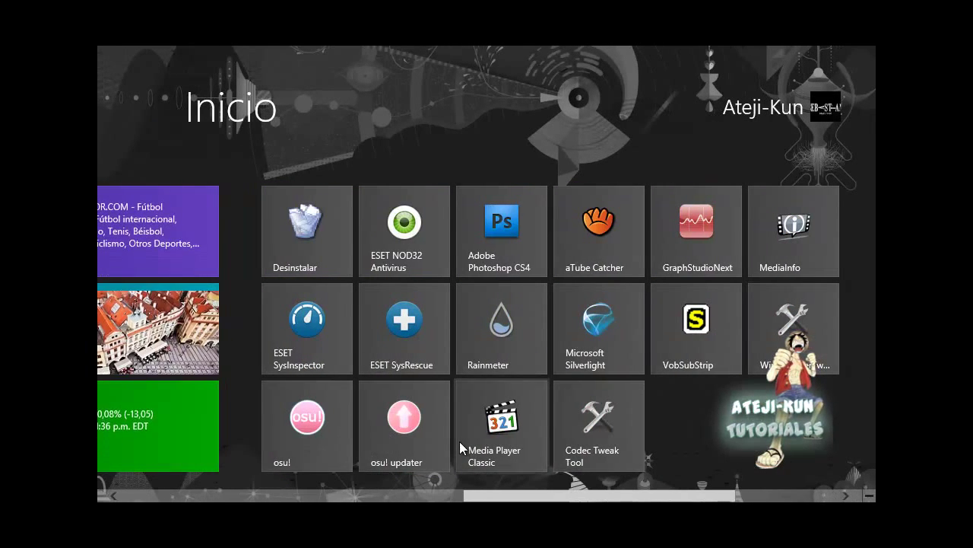
{"action": "scroll", "coordinate": [747, 337], "scroll_direction": "down", "scroll_amount": 1}
{"action": "scroll", "coordinate": [825, 299], "scroll_direction": "down", "scroll_amount": 3}
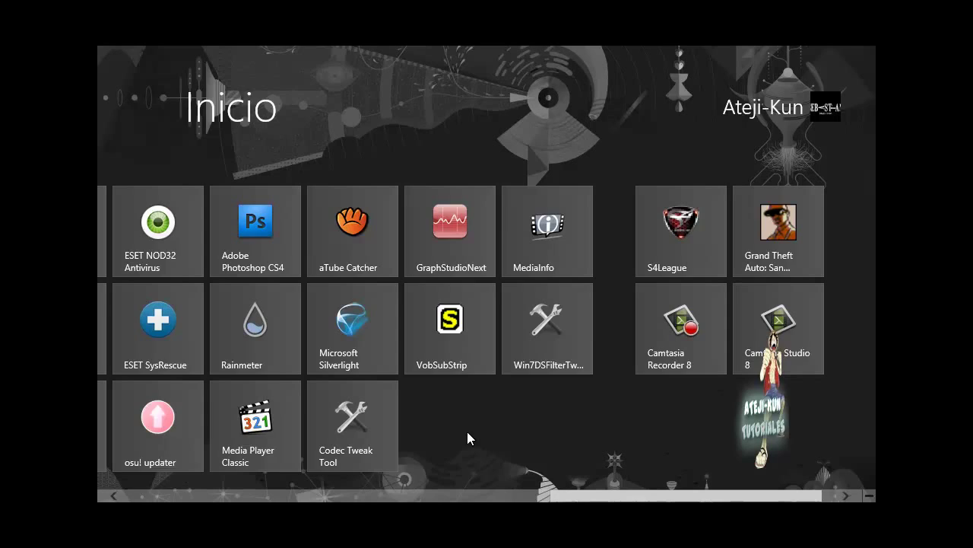
{"action": "scroll", "coordinate": [467, 437], "scroll_direction": "up", "scroll_amount": 4}
{"action": "scroll", "coordinate": [616, 255], "scroll_direction": "down", "scroll_amount": 4}
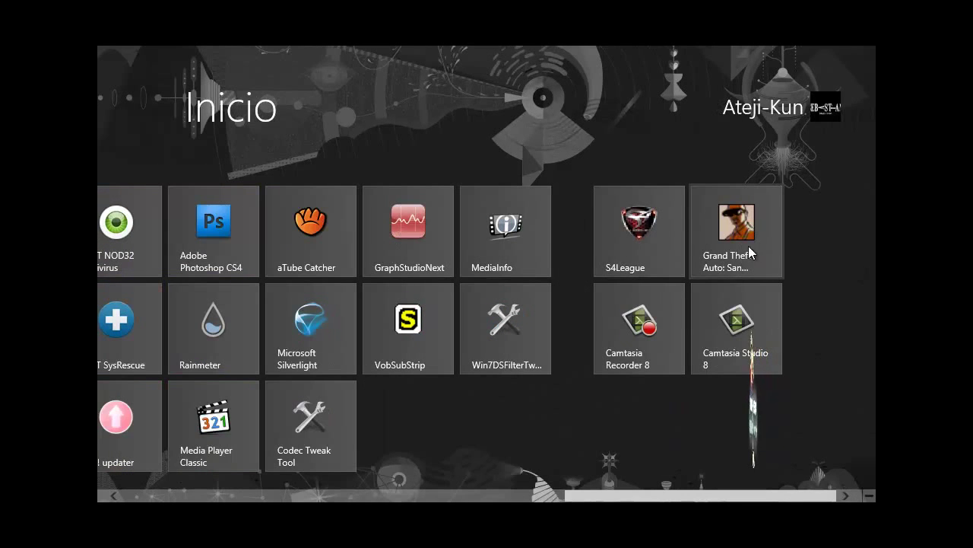
{"action": "scroll", "coordinate": [97, 317], "scroll_direction": "up", "scroll_amount": 1}
{"action": "scroll", "coordinate": [97, 317], "scroll_direction": "up", "scroll_amount": 10}
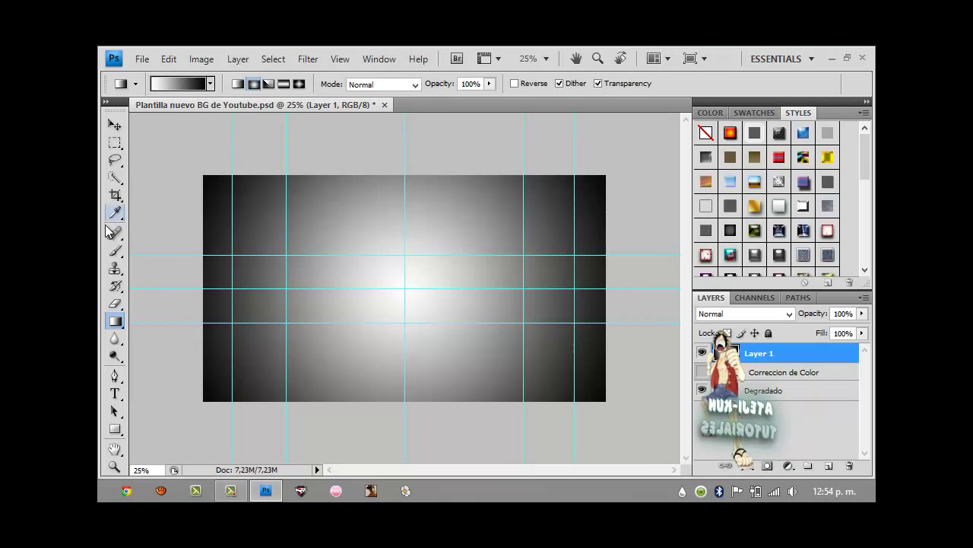
Step: Add the two-line title "ATEJI-KUN TUTORIALES" near the canvas centre at 72 pt and nudge the first line with leading space
{"action": "key", "text": "v"}
{"action": "left_click", "coordinate": [115, 393]}
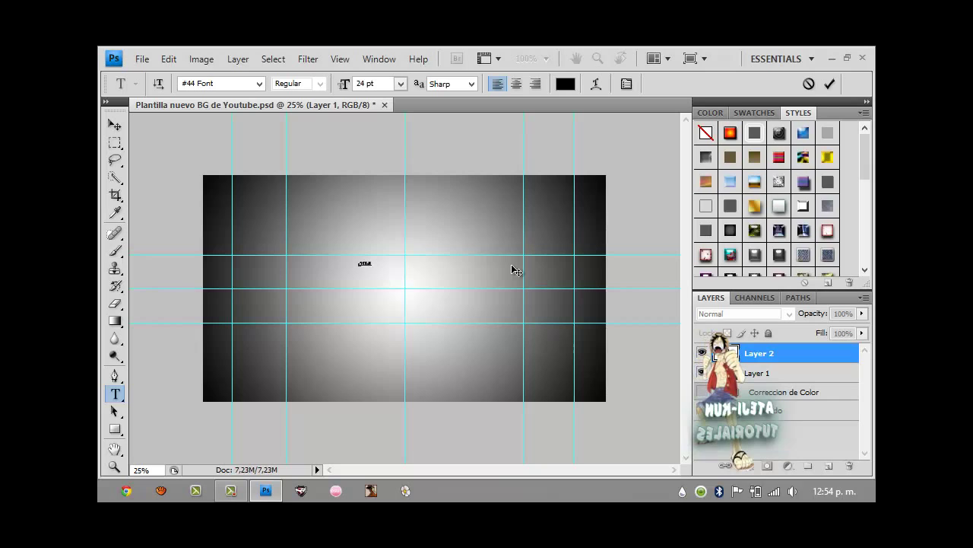
{"action": "left_click", "coordinate": [401, 84]}
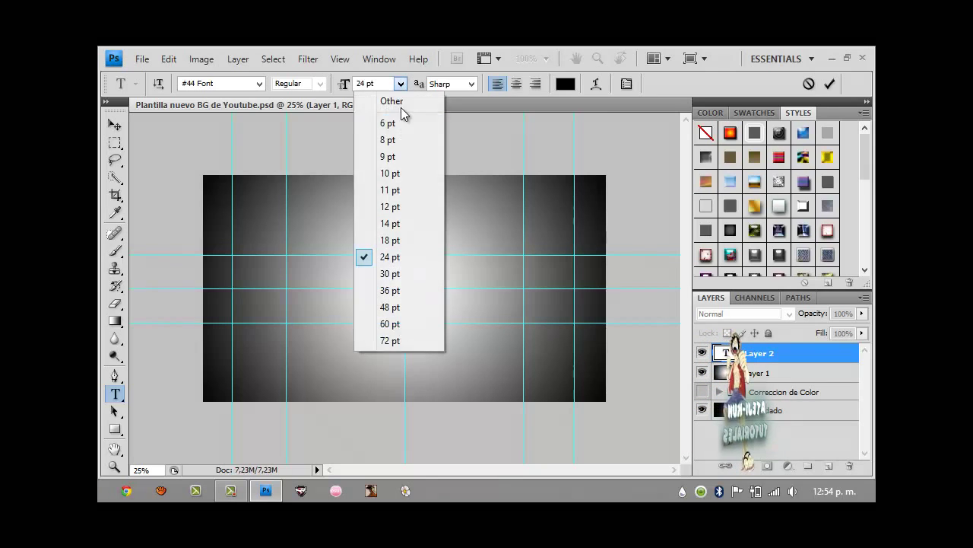
{"action": "left_click", "coordinate": [403, 343]}
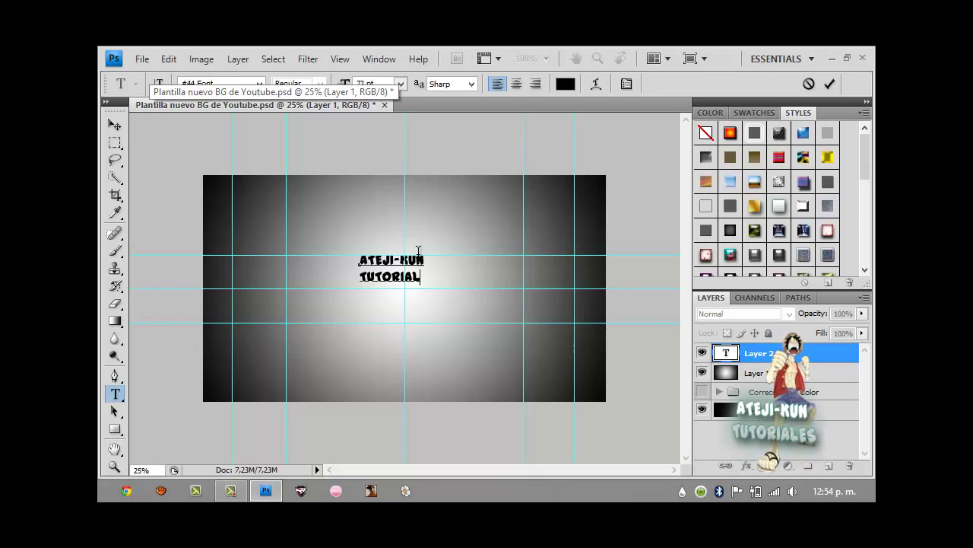
{"action": "left_click", "coordinate": [361, 261]}
{"action": "type", "text": "."}
Step: Set the whole title to the NAILED font and commit the text
{"action": "key", "text": "ctrl+a"}
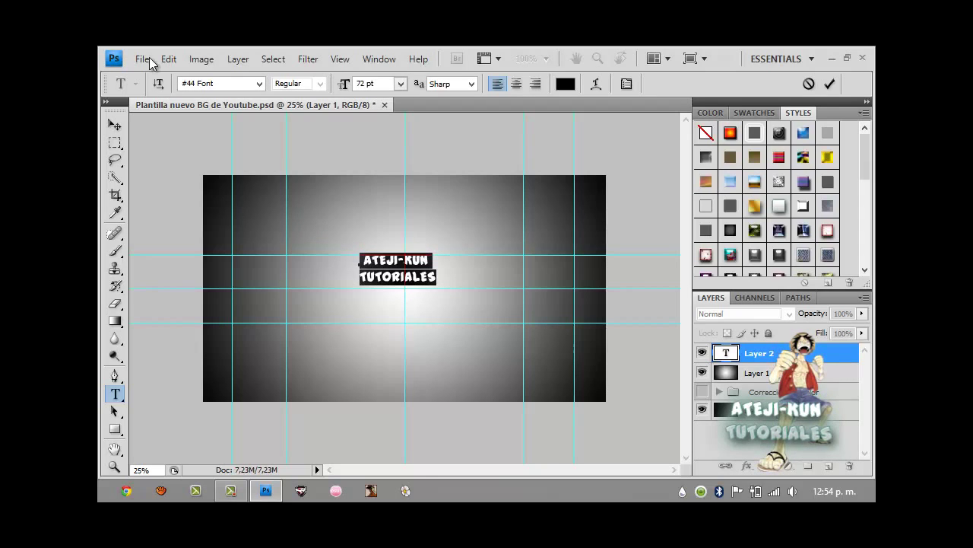
{"action": "left_click", "coordinate": [260, 83]}
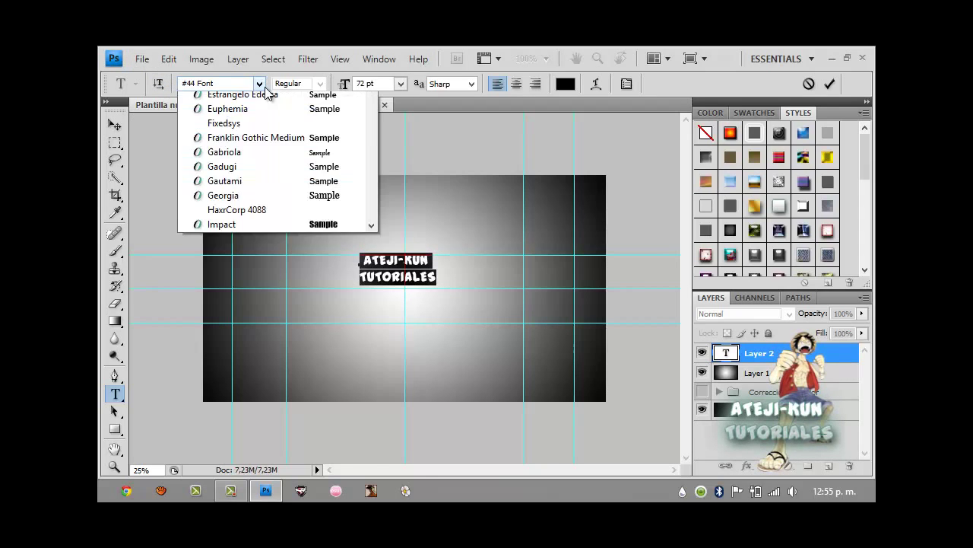
{"action": "left_click_drag", "start_coordinate": [373, 140], "coordinate": [349, 246]}
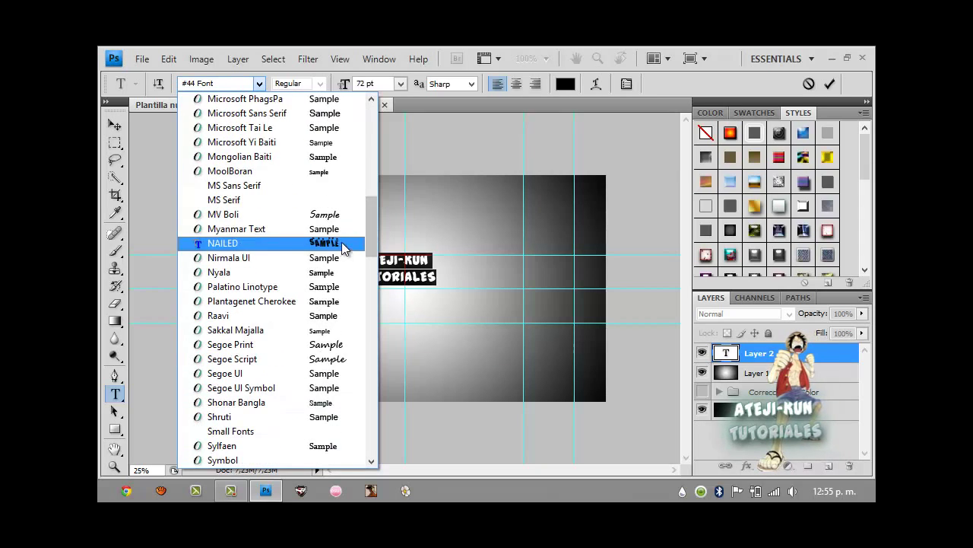
{"action": "left_click", "coordinate": [342, 244]}
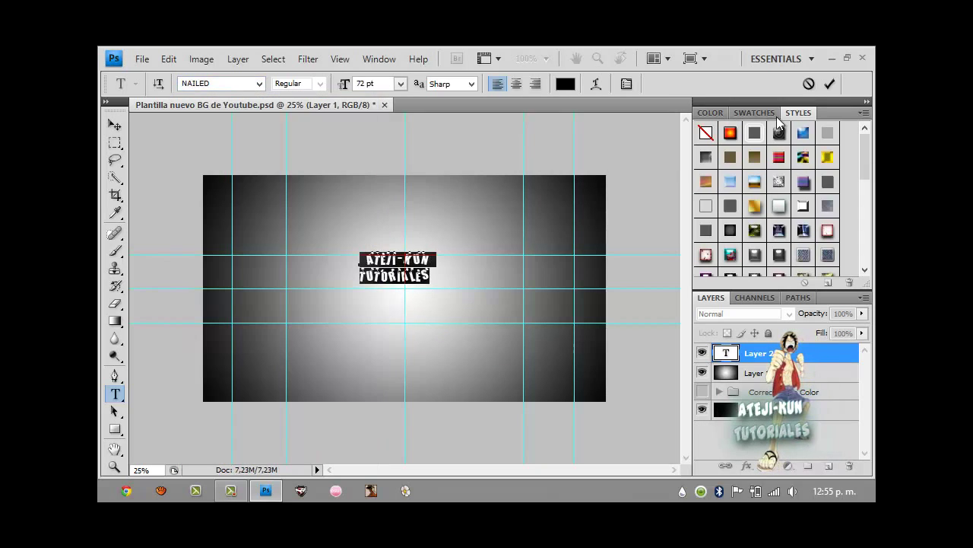
{"action": "left_click", "coordinate": [829, 84]}
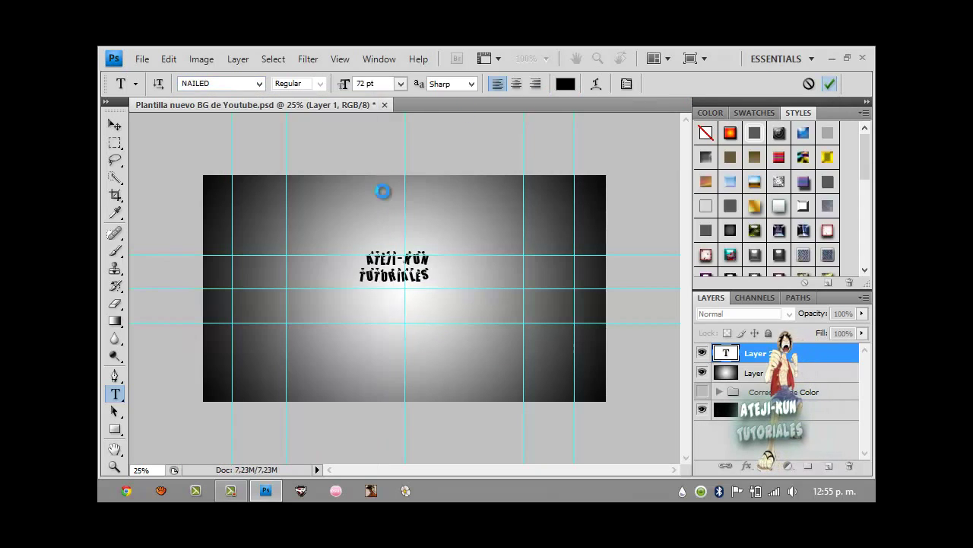
Step: Scale the title proportionally to about 309% and move its centre to about X 1519 px, Y 511 px
{"action": "left_click", "coordinate": [114, 124]}
{"action": "key", "text": "ctrl+t"}
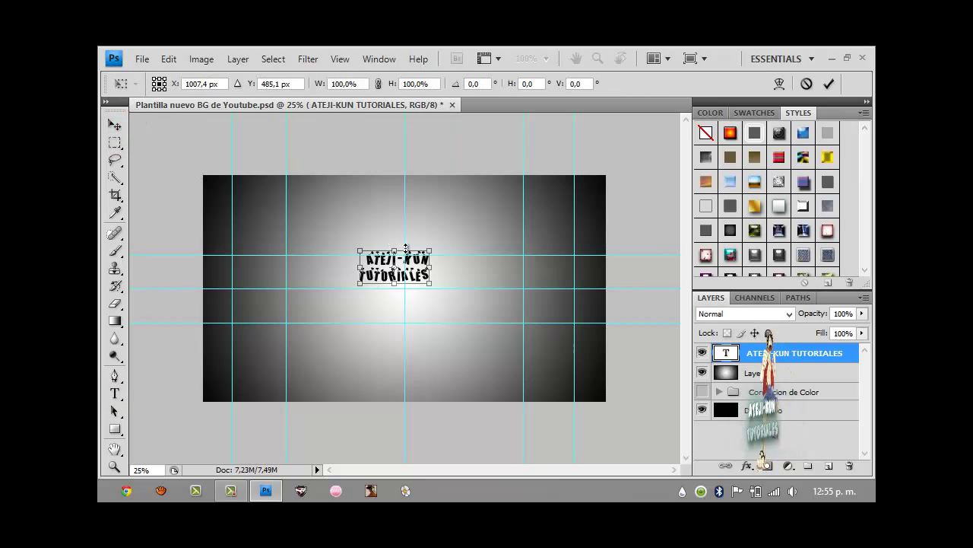
{"action": "left_click_drag", "start_coordinate": [414, 267], "coordinate": [458, 297]}
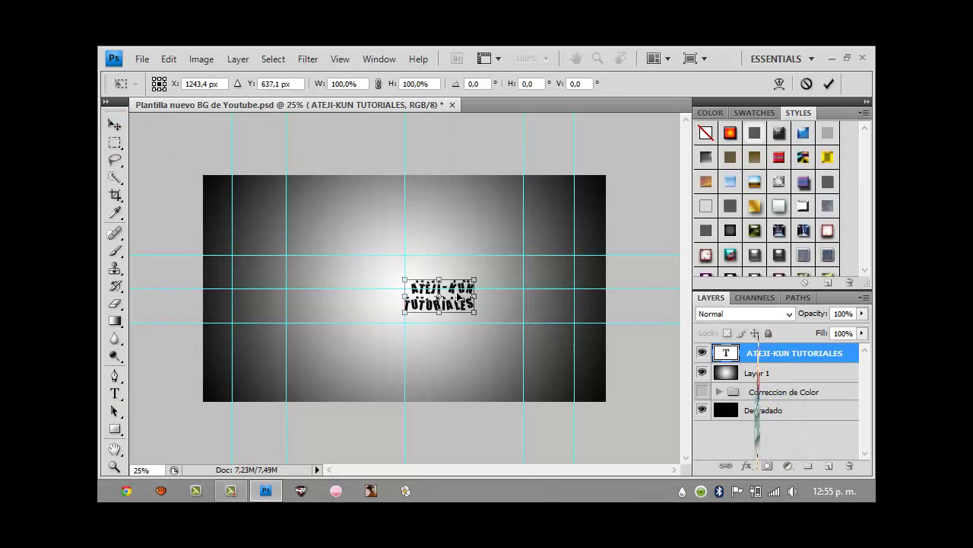
{"action": "left_click_drag", "start_coordinate": [351, 254], "coordinate": [330, 238]}
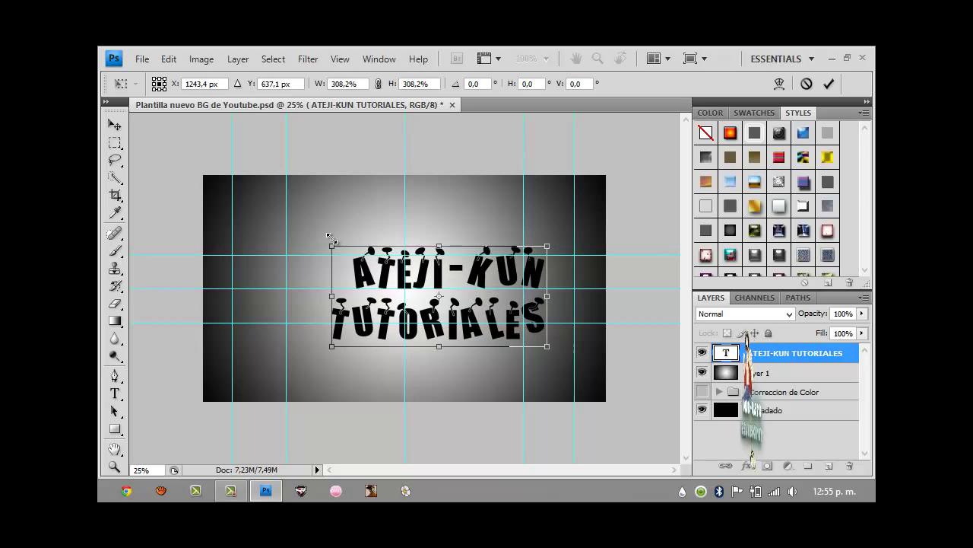
{"action": "left_click_drag", "start_coordinate": [503, 309], "coordinate": [554, 281]}
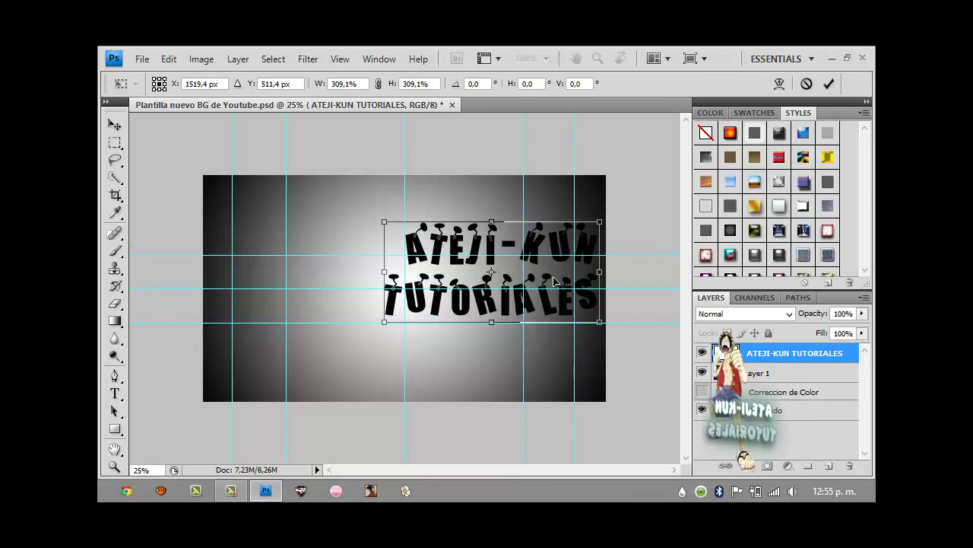
{"action": "key", "text": "Return"}
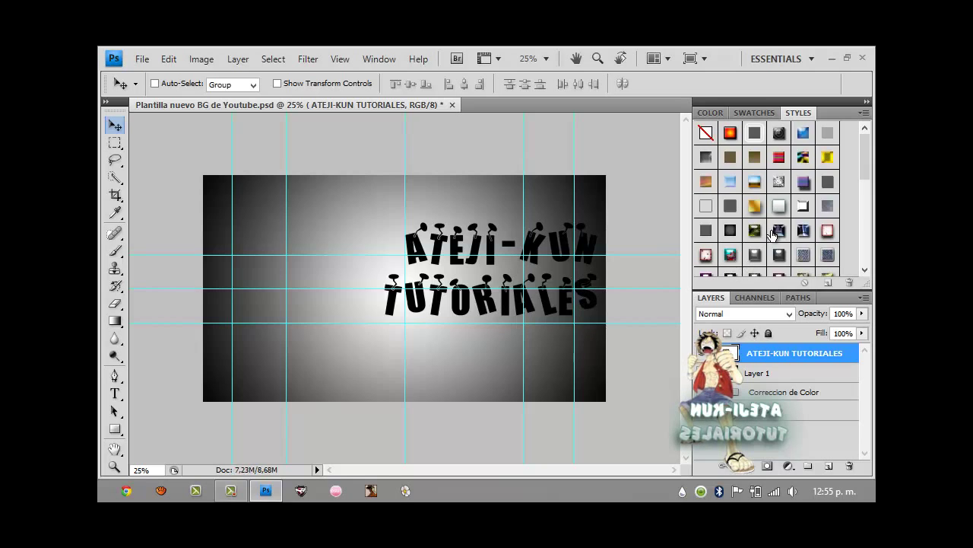
Step: Try out several preset styles on the title text, including white, multicoloured, outer-glow, gold and camouflage-like looks
{"action": "left_click", "coordinate": [781, 207]}
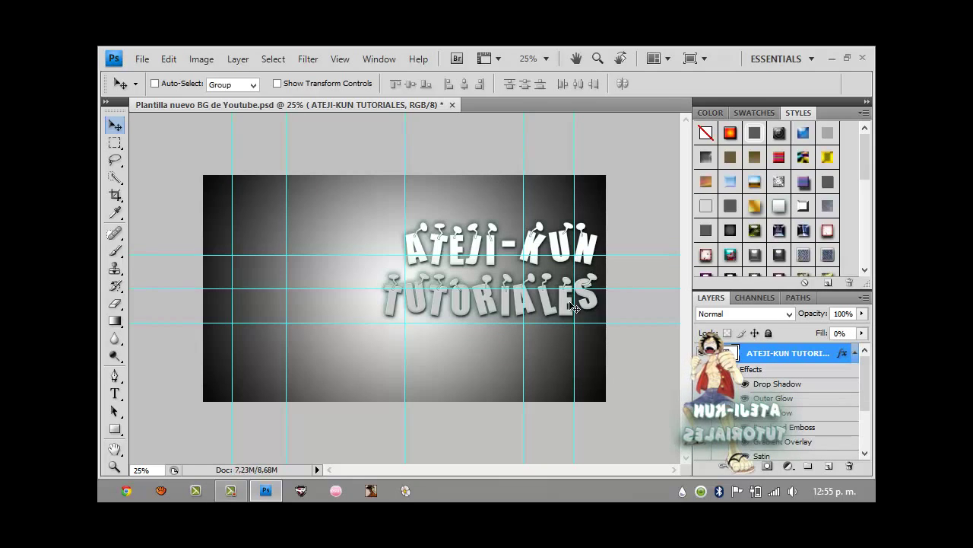
{"action": "left_click", "coordinate": [724, 235]}
{"action": "left_click", "coordinate": [730, 255]}
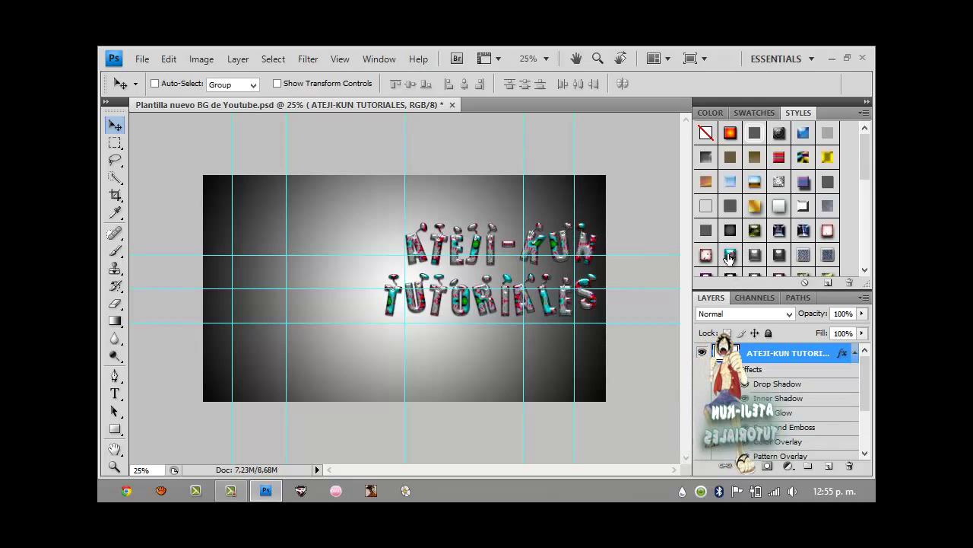
{"action": "left_click", "coordinate": [823, 199]}
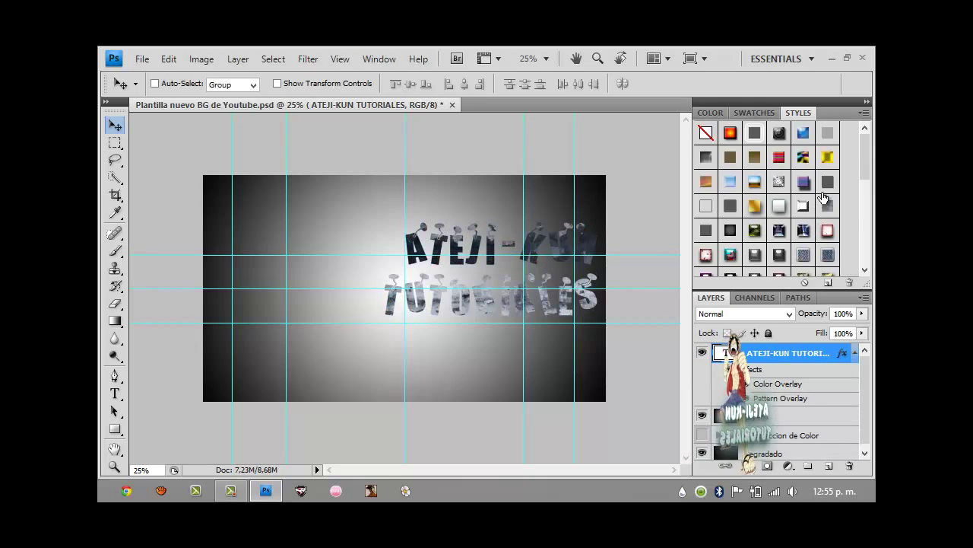
{"action": "left_click", "coordinate": [769, 135]}
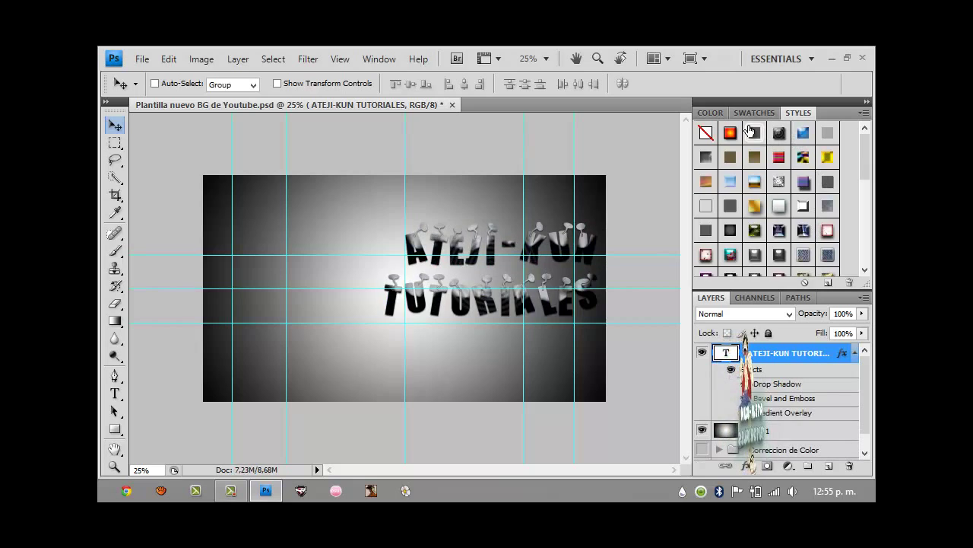
{"action": "left_click", "coordinate": [753, 134]}
{"action": "scroll", "coordinate": [756, 205], "scroll_direction": "down", "scroll_amount": 2}
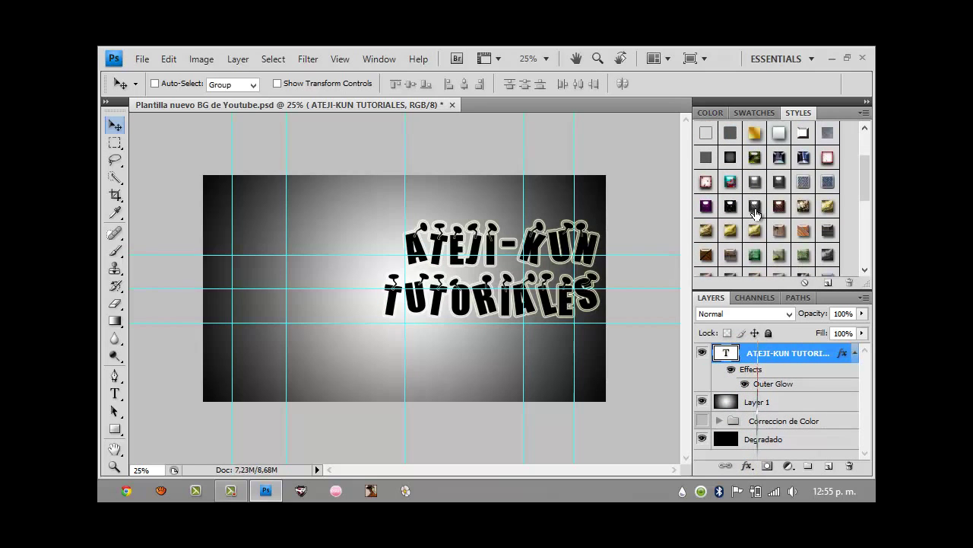
{"action": "scroll", "coordinate": [756, 214], "scroll_direction": "down", "scroll_amount": 3}
{"action": "left_click", "coordinate": [753, 218]}
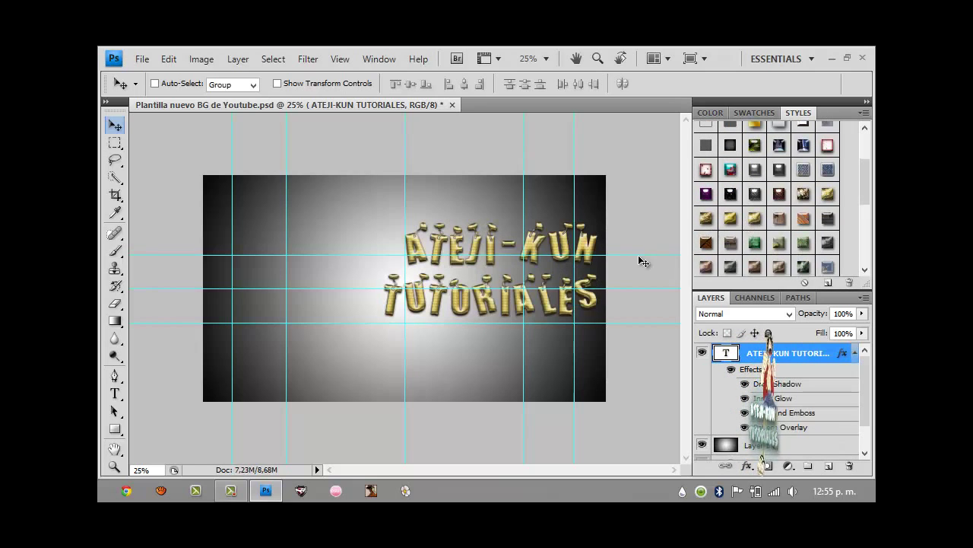
{"action": "scroll", "coordinate": [736, 248], "scroll_direction": "down", "scroll_amount": 6}
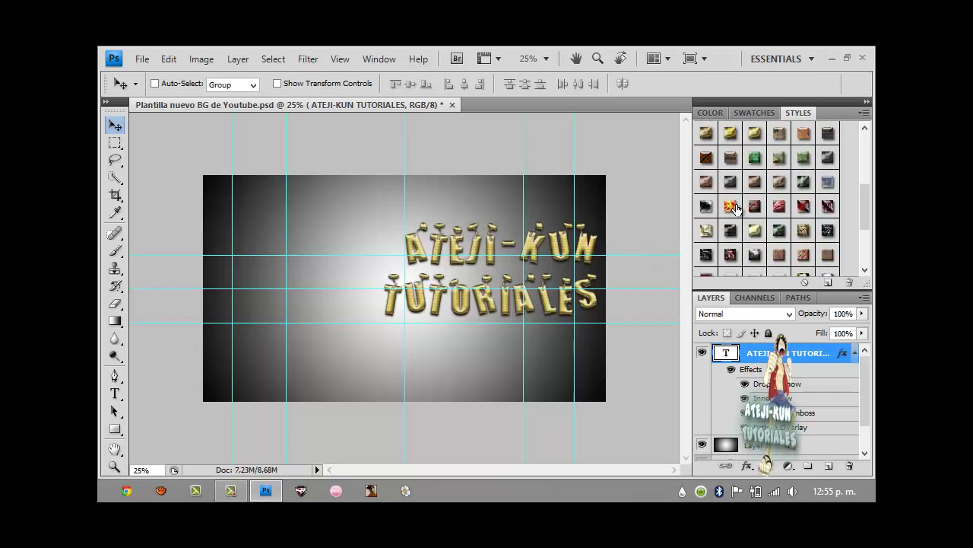
{"action": "left_click", "coordinate": [729, 206]}
{"action": "left_click", "coordinate": [746, 244]}
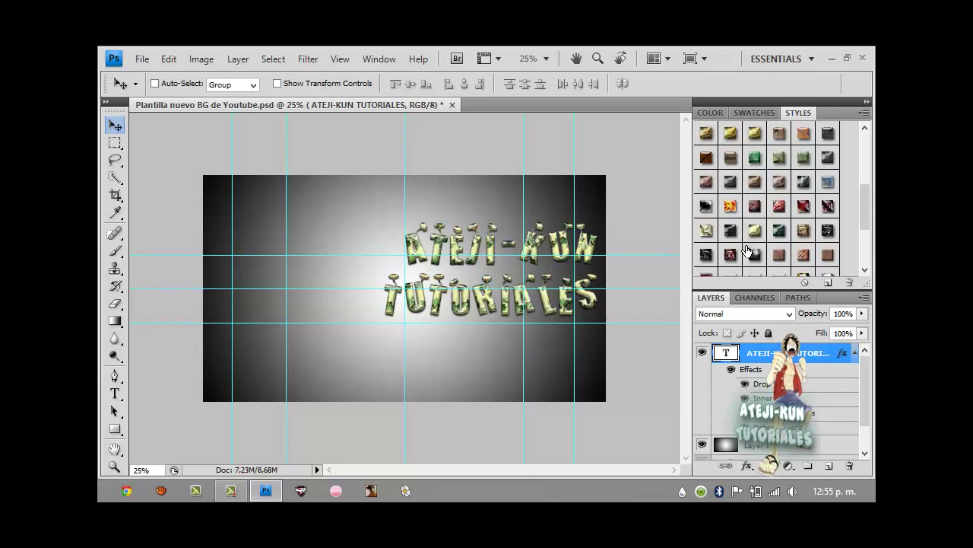
Step: Compare the pale-blue glassy preset style with a silver patterned one on the title and apply the pale-blue one
{"action": "scroll", "coordinate": [749, 246], "scroll_direction": "down", "scroll_amount": 5}
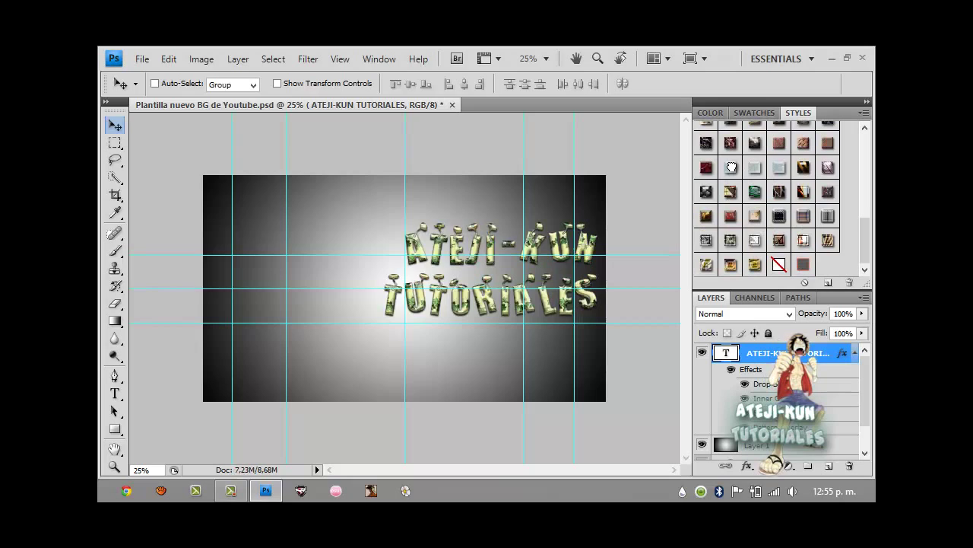
{"action": "left_click", "coordinate": [732, 167]}
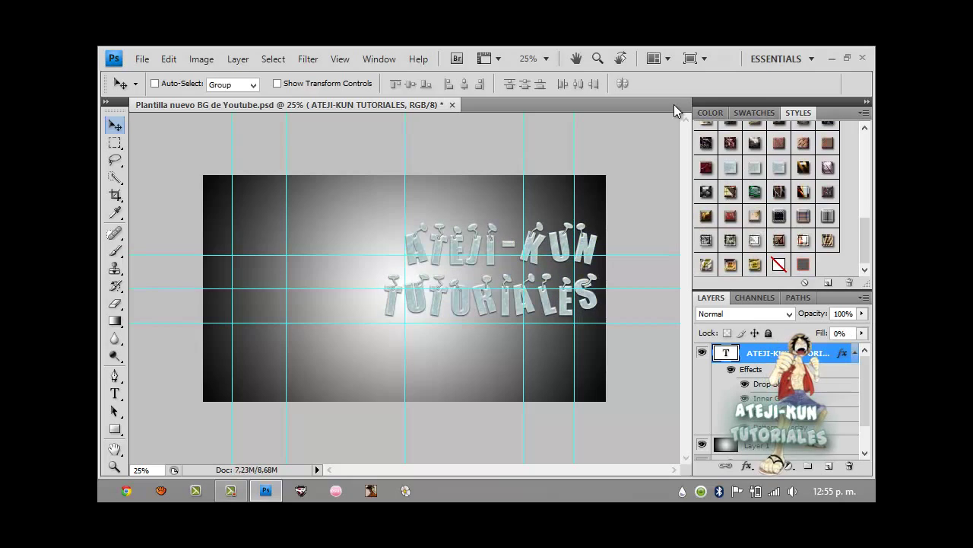
{"action": "left_click", "coordinate": [754, 242]}
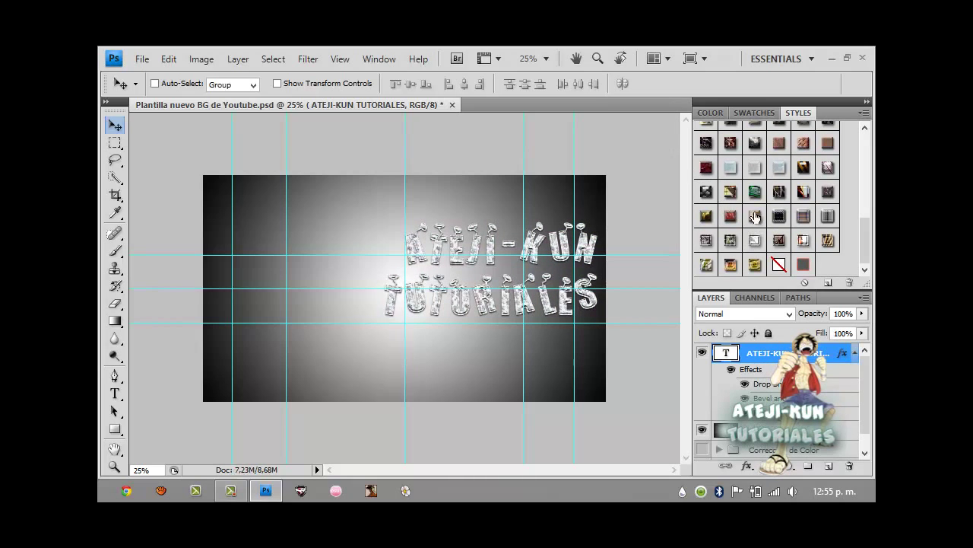
{"action": "left_click", "coordinate": [736, 166]}
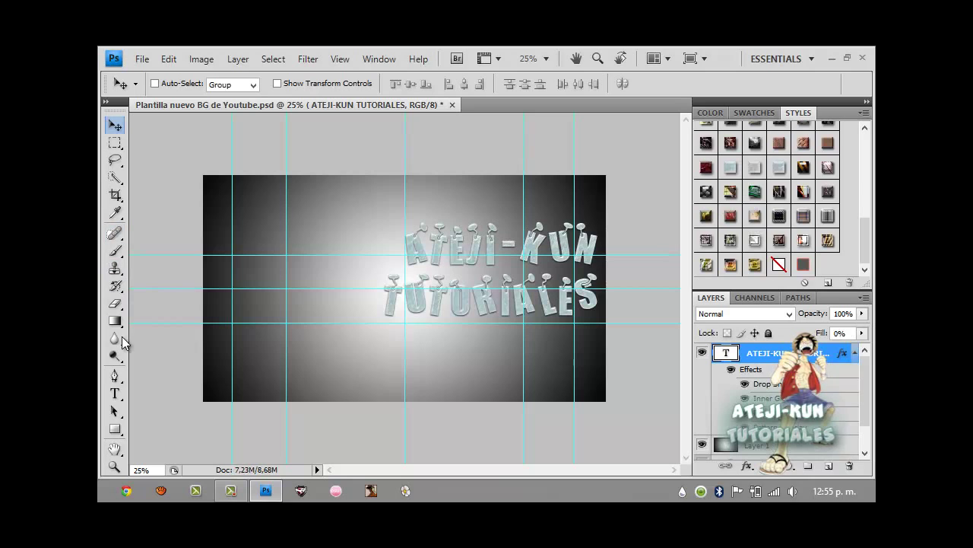
Step: Try to place an image from the Photoshop folder of the Imágenes library onto the canvas
{"action": "left_click", "coordinate": [115, 393]}
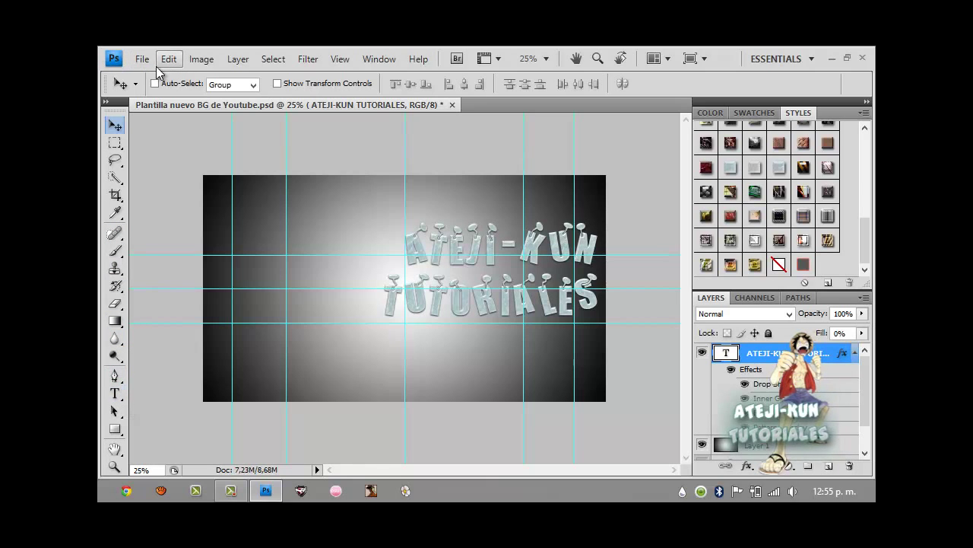
{"action": "left_click", "coordinate": [142, 59]}
{"action": "left_click", "coordinate": [190, 307]}
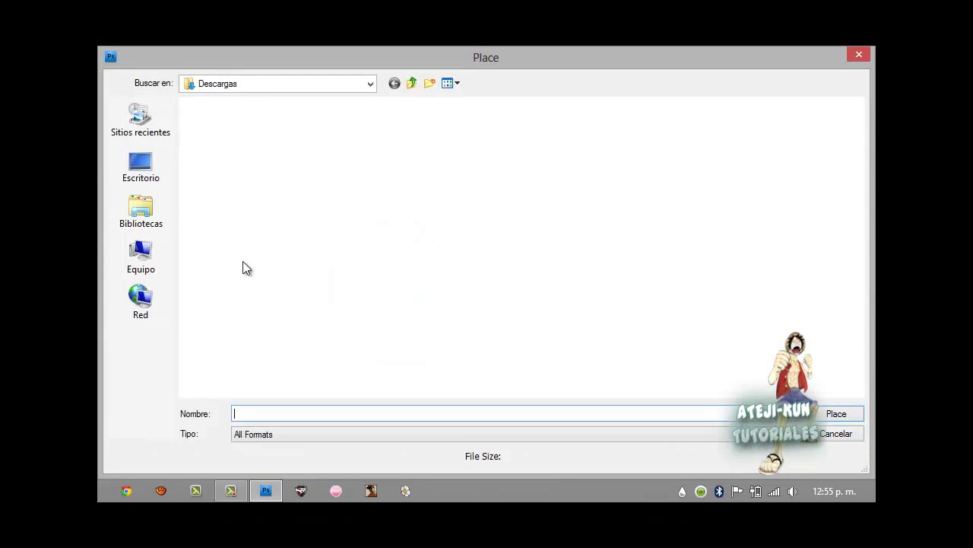
{"action": "left_click", "coordinate": [139, 211]}
{"action": "left_click", "coordinate": [127, 158]}
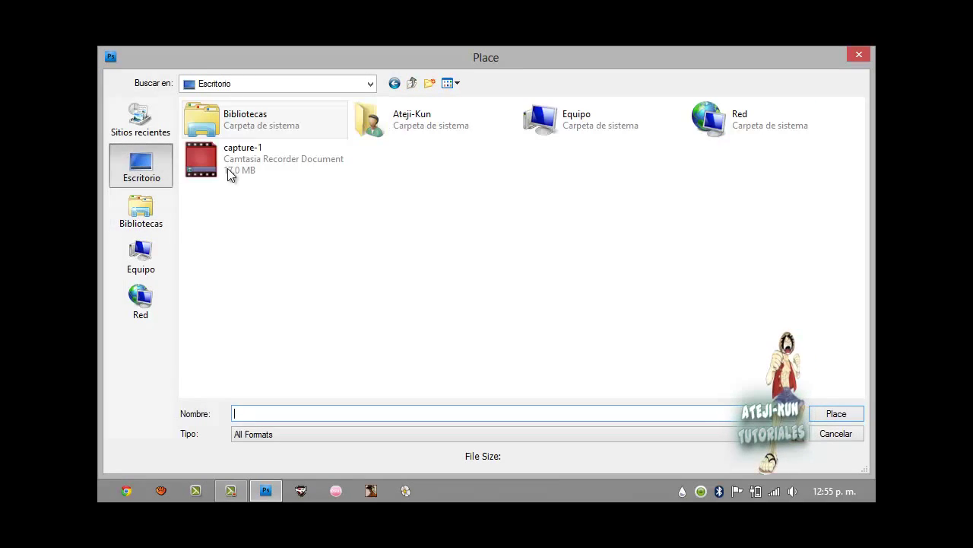
{"action": "left_click", "coordinate": [152, 219]}
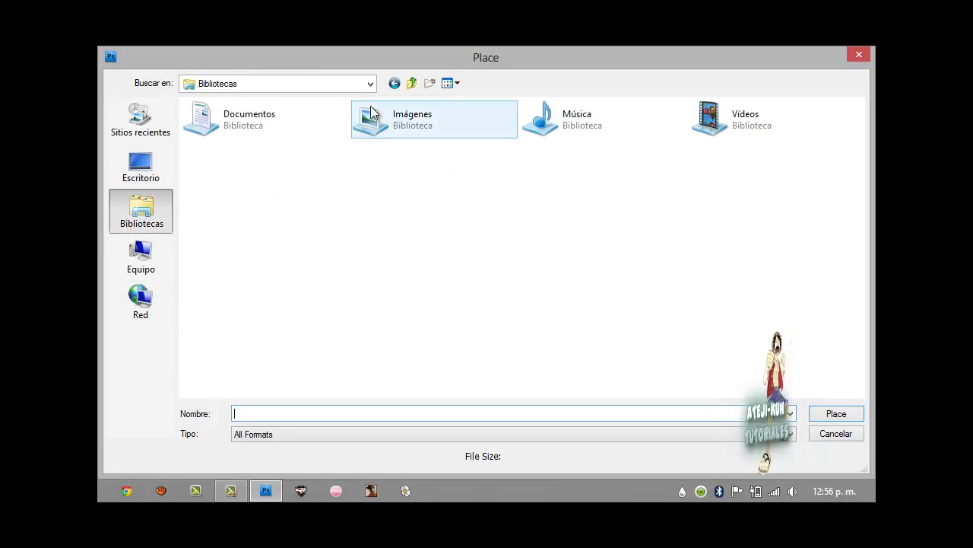
{"action": "double_click", "coordinate": [378, 123]}
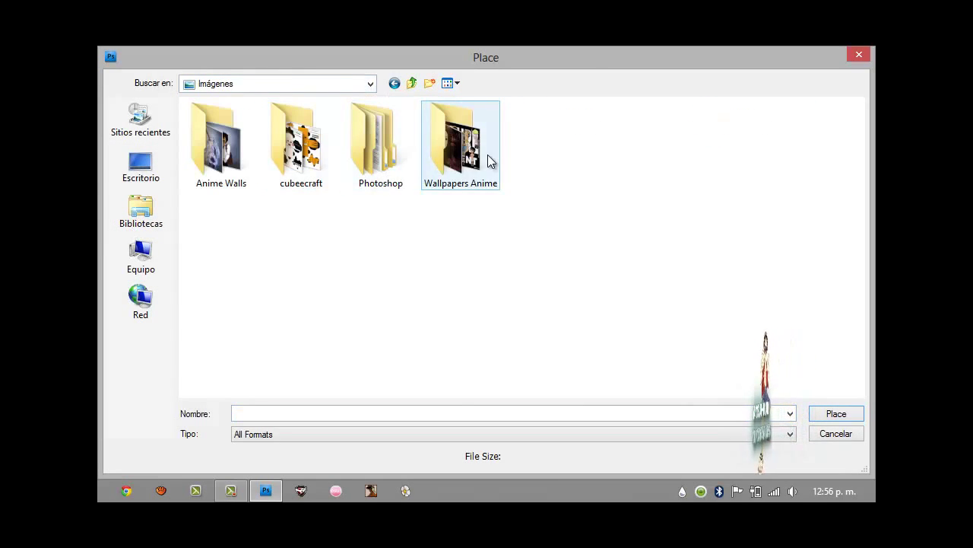
{"action": "double_click", "coordinate": [429, 139]}
{"action": "left_click", "coordinate": [411, 83]}
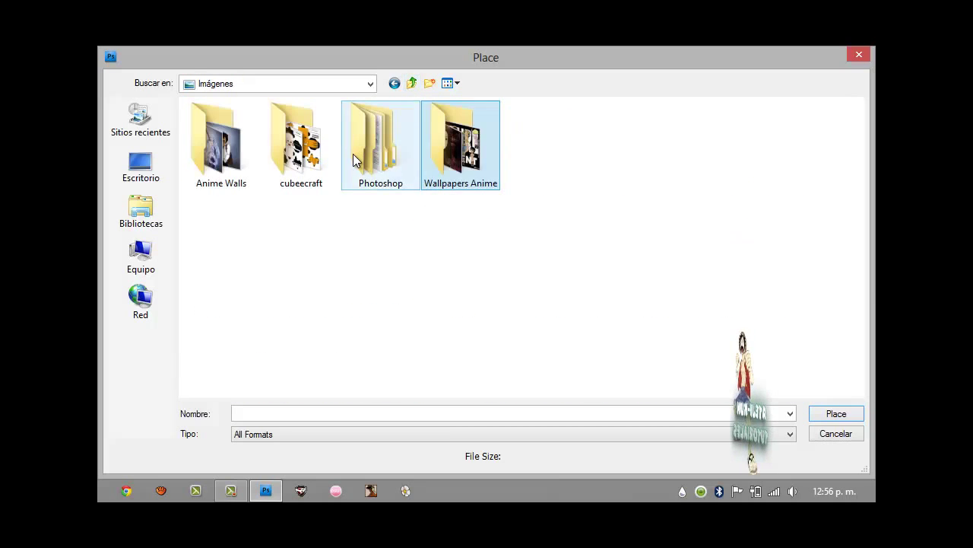
{"action": "double_click", "coordinate": [353, 154]}
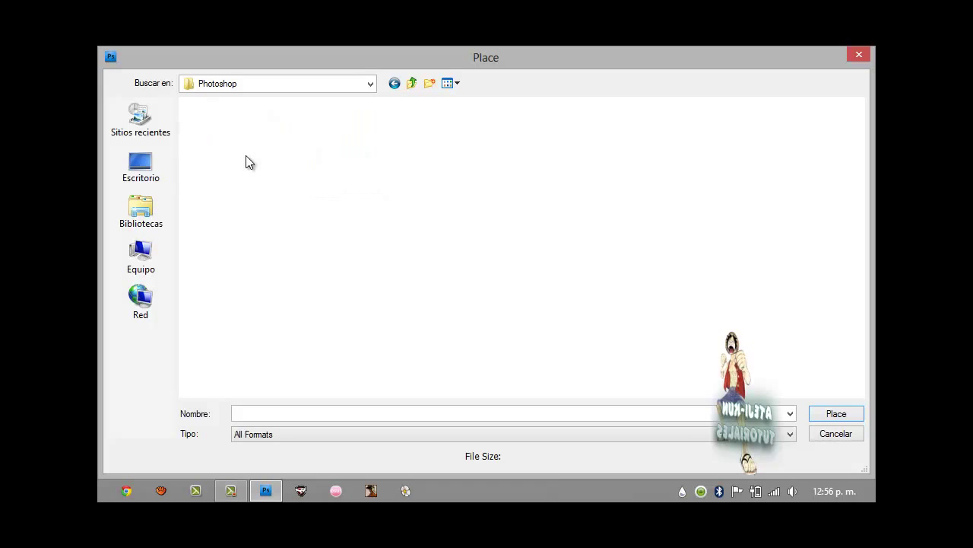
{"action": "double_click", "coordinate": [289, 159]}
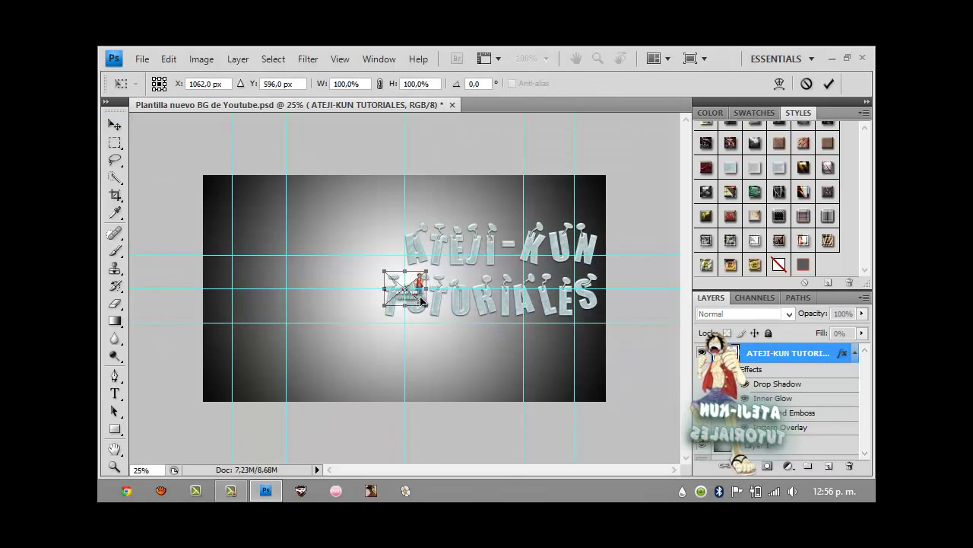
{"action": "key", "text": "Return"}
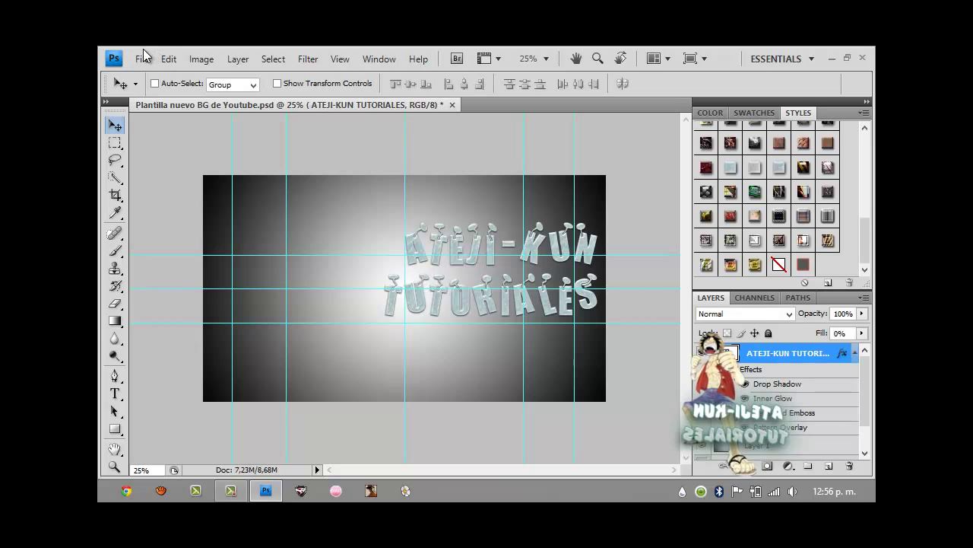
Step: Place the Nube Semi Oscura image from the Renders folder in the Imágenes library's Photoshop folder onto the canvas
{"action": "left_click", "coordinate": [143, 55]}
{"action": "left_click", "coordinate": [220, 306]}
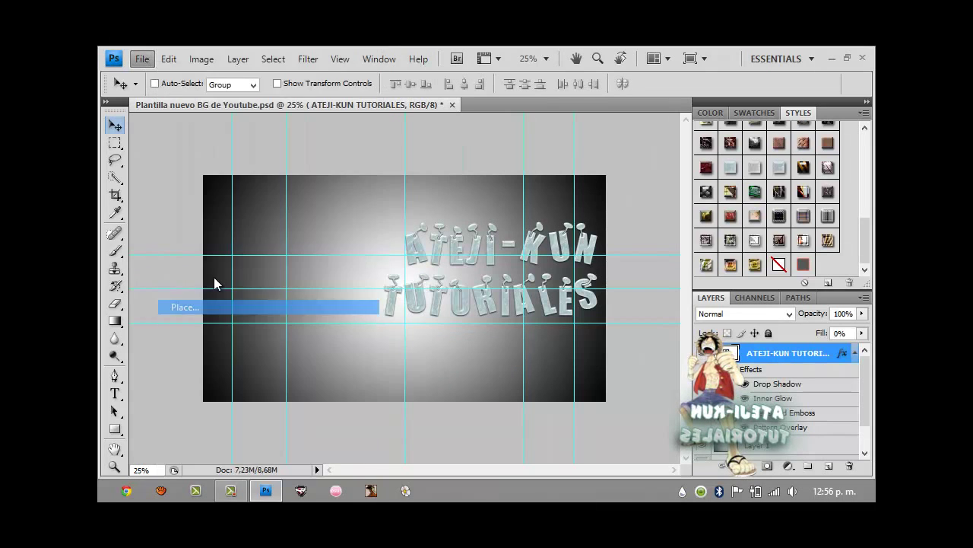
{"action": "left_click", "coordinate": [141, 213]}
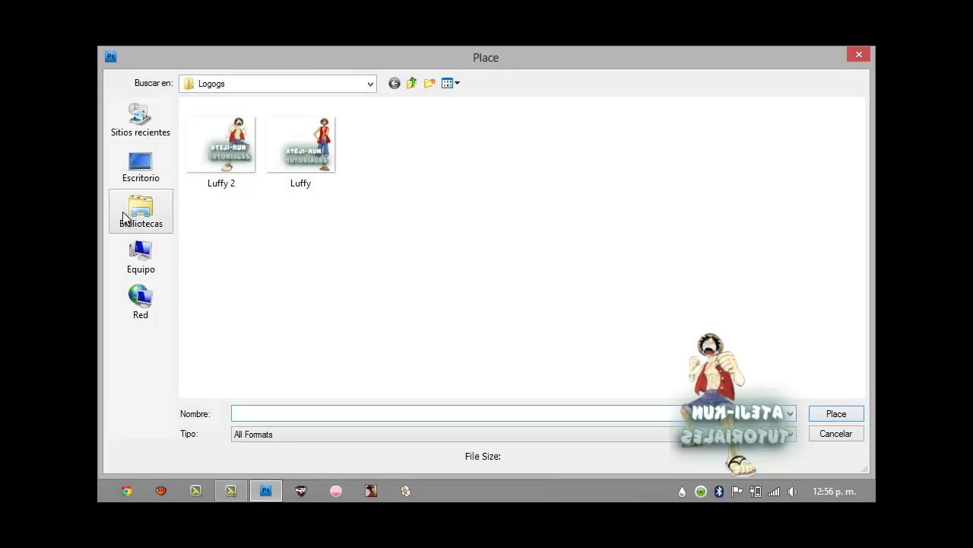
{"action": "double_click", "coordinate": [401, 127]}
{"action": "double_click", "coordinate": [461, 140]}
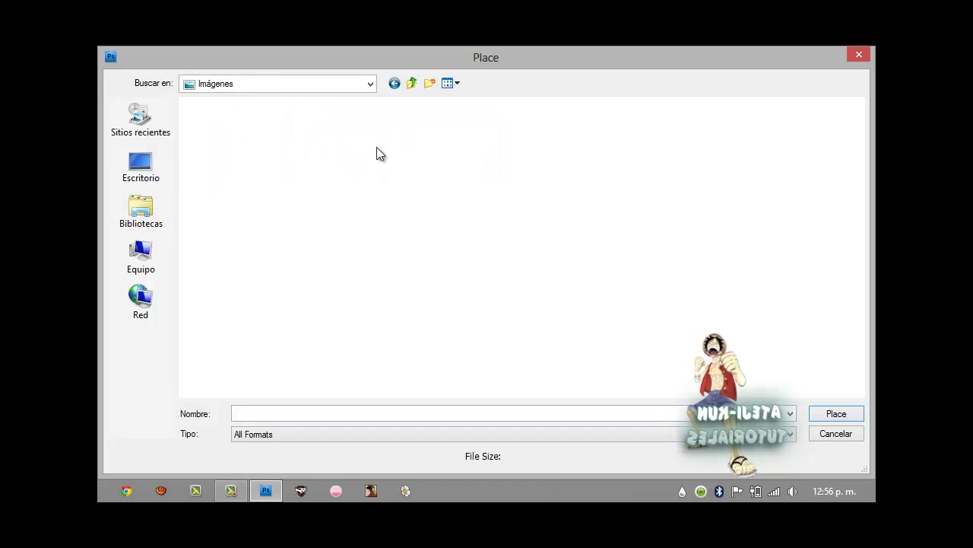
{"action": "key", "text": "BackSpace"}
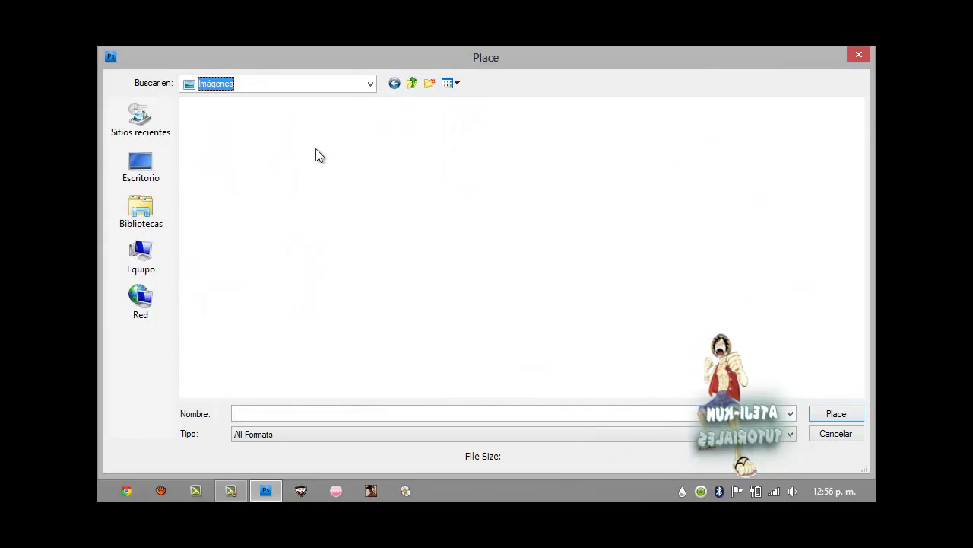
{"action": "double_click", "coordinate": [305, 152]}
{"action": "double_click", "coordinate": [384, 152]}
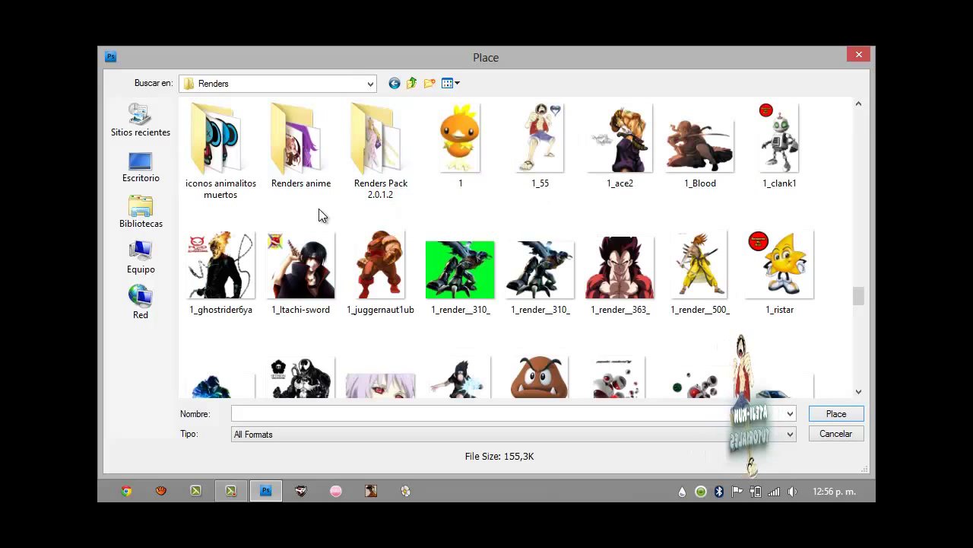
{"action": "key", "text": "n"}
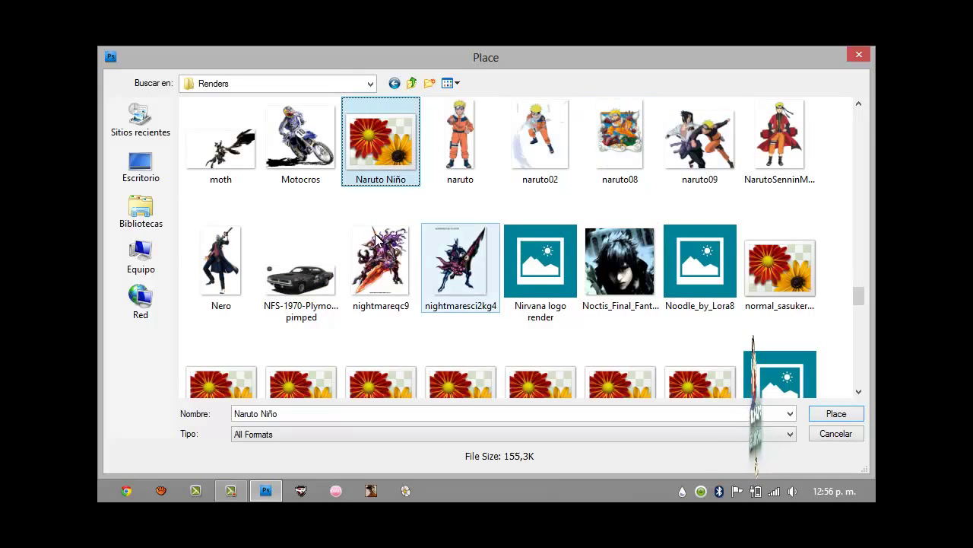
{"action": "scroll", "coordinate": [385, 257], "scroll_direction": "down", "scroll_amount": 2}
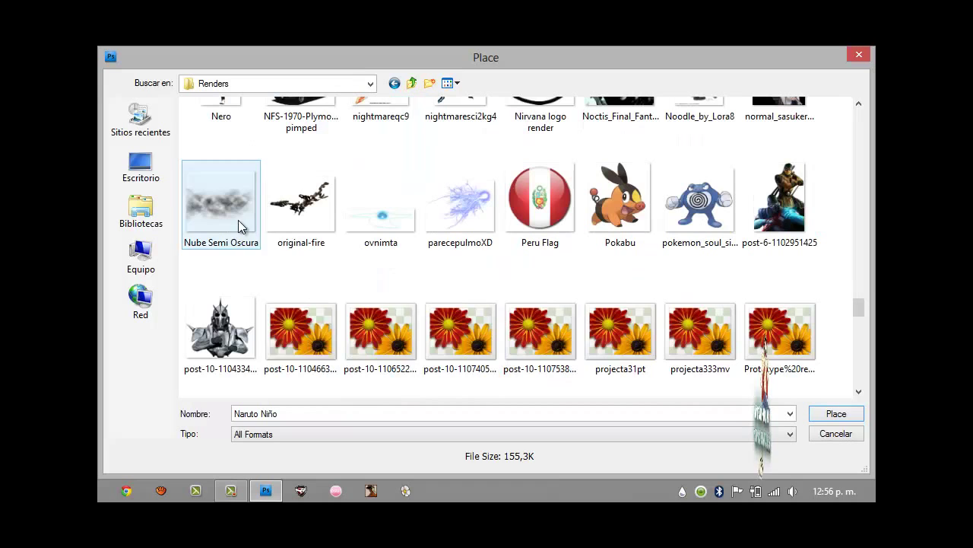
{"action": "left_click", "coordinate": [238, 226]}
{"action": "double_click", "coordinate": [243, 225]}
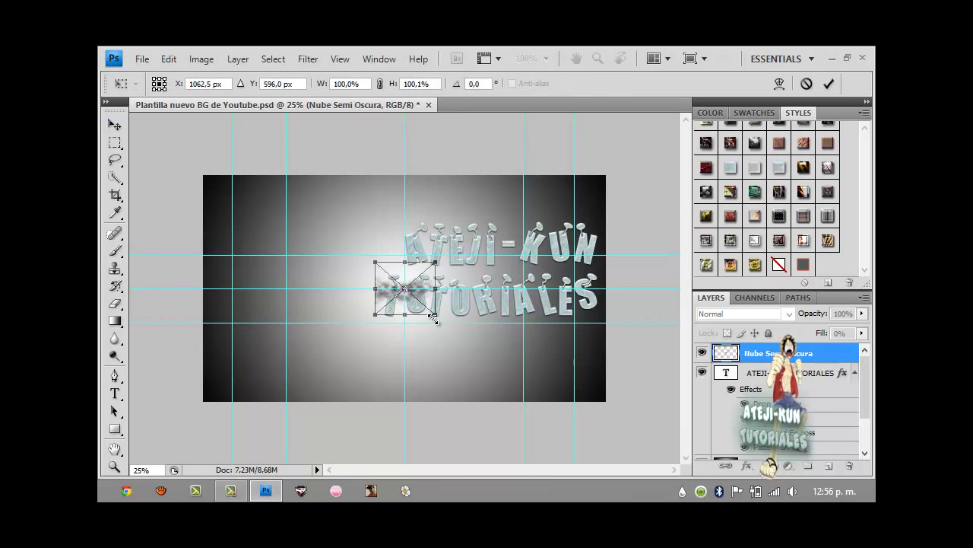
Step: Stretch the placed cloud to about 386% width and 212% height and position it across the lower part of the TUTORIALES line
{"action": "left_click_drag", "start_coordinate": [445, 322], "coordinate": [613, 381]}
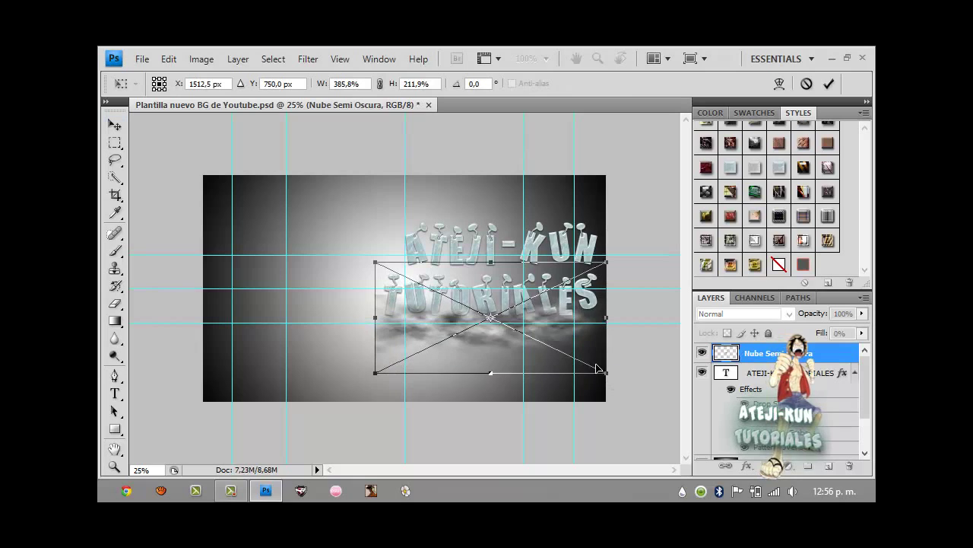
{"action": "left_click_drag", "start_coordinate": [562, 329], "coordinate": [572, 335]}
{"action": "key", "text": "Return"}
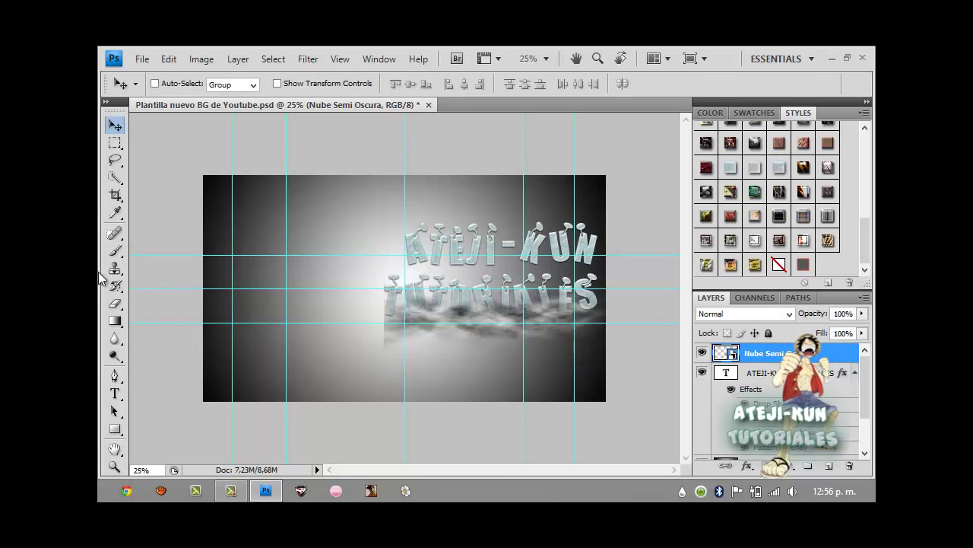
Step: Rasterize the cloud layer and erase its hard left edge with a soft eraser of 76 px diameter and 0% hardness
{"action": "left_click", "coordinate": [115, 304]}
{"action": "left_click", "coordinate": [462, 367]}
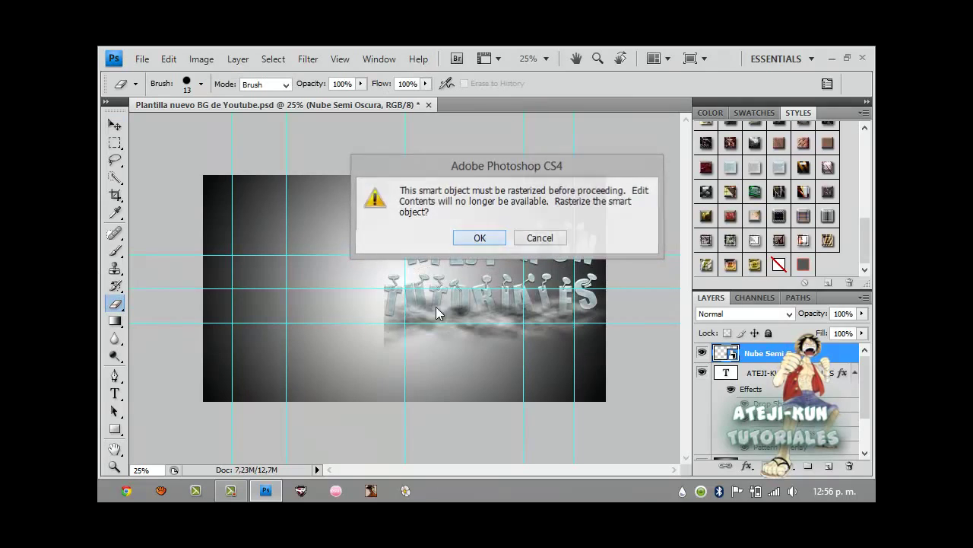
{"action": "key", "text": "Return"}
{"action": "left_click", "coordinate": [188, 84]}
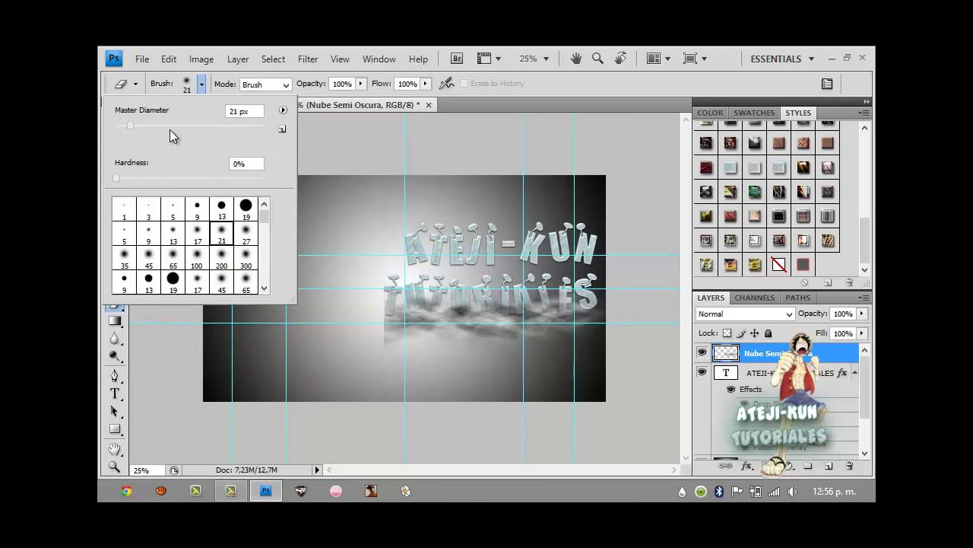
{"action": "left_click", "coordinate": [170, 125]}
{"action": "left_click", "coordinate": [377, 327]}
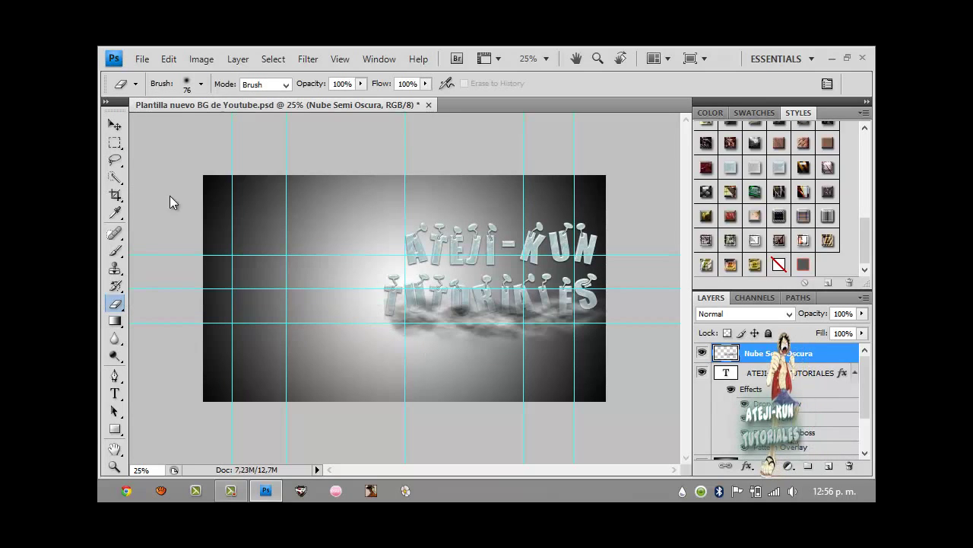
Step: Duplicate the Nube Semi Oscura layer and shift the copy slightly to the left of the original cloud
{"action": "left_click", "coordinate": [114, 127]}
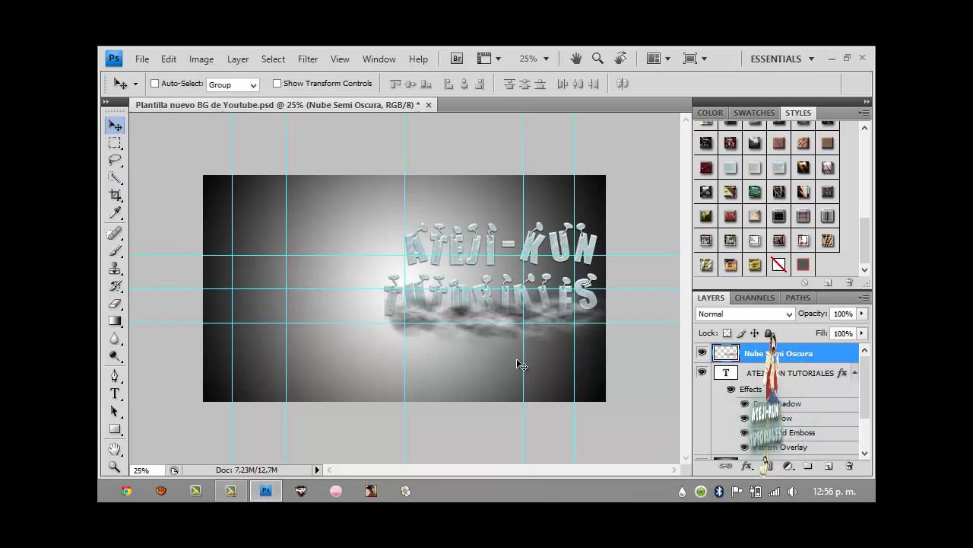
{"action": "key", "text": "ctrl+j"}
{"action": "left_click_drag", "start_coordinate": [509, 371], "coordinate": [467, 333]}
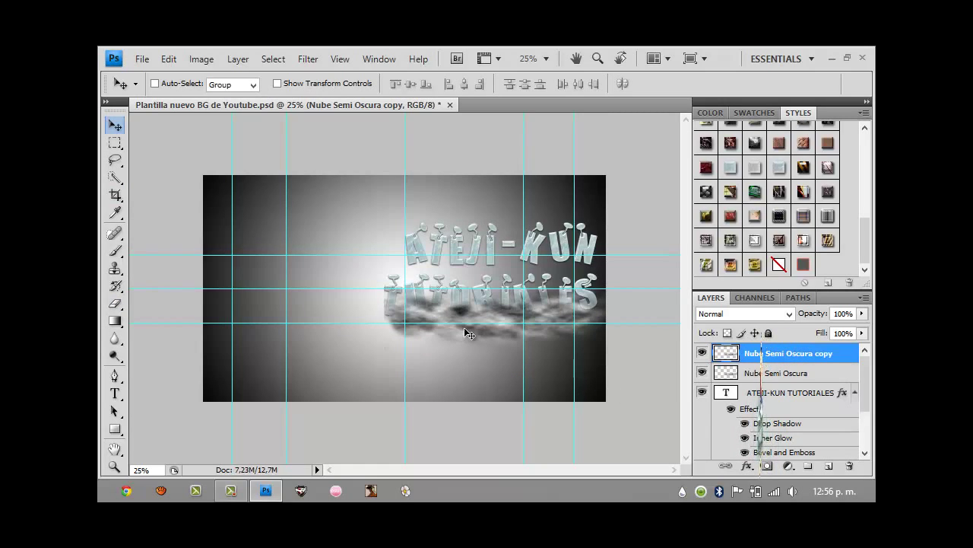
{"action": "left_click_drag", "start_coordinate": [533, 307], "coordinate": [587, 319]}
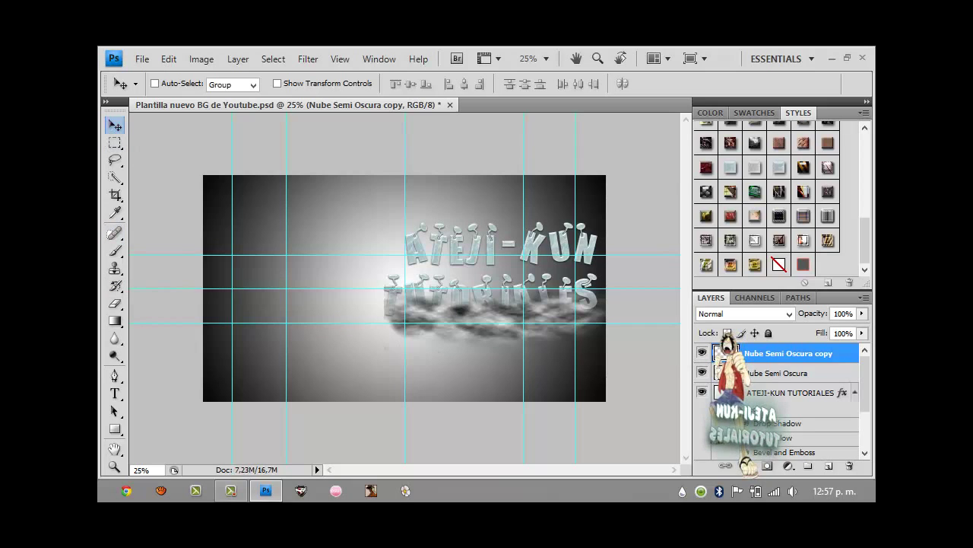
{"action": "left_click_drag", "start_coordinate": [488, 321], "coordinate": [470, 319]}
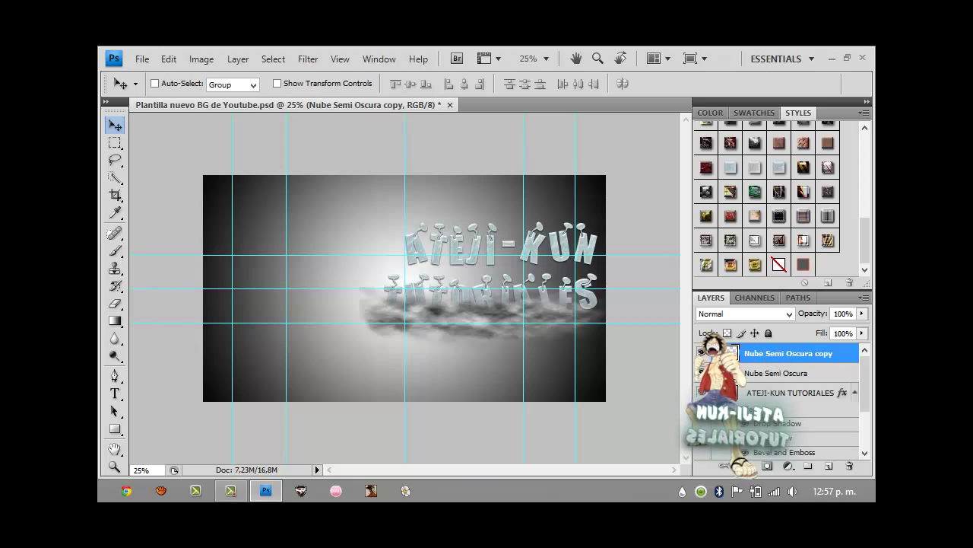
Step: Flip the copied cloud layer horizontally
{"action": "left_click", "coordinate": [168, 58]}
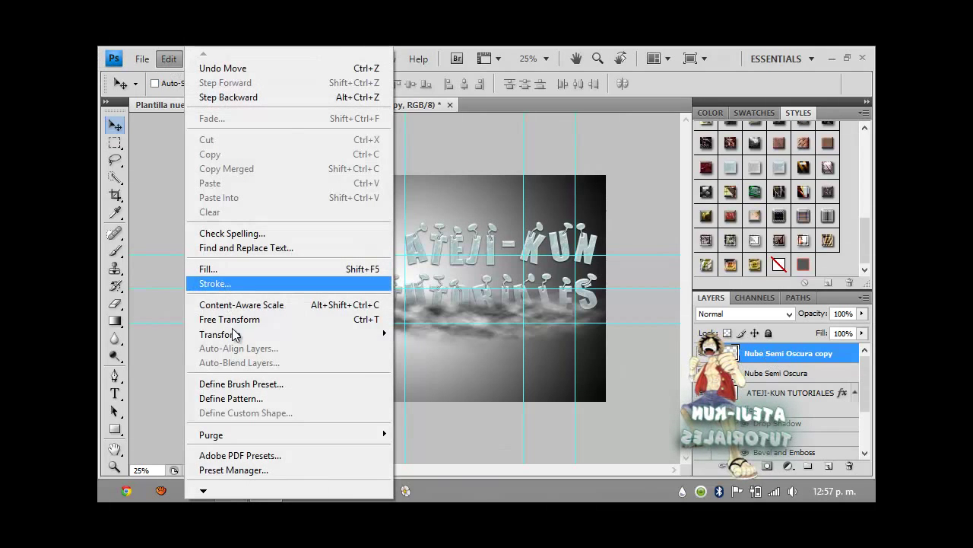
{"action": "mouse_move", "coordinate": [393, 334]}
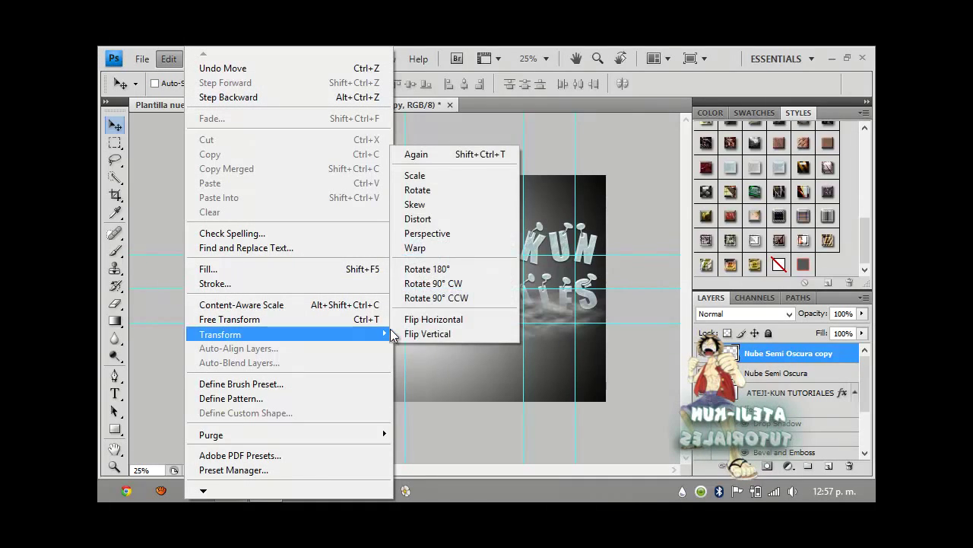
{"action": "left_click", "coordinate": [447, 319]}
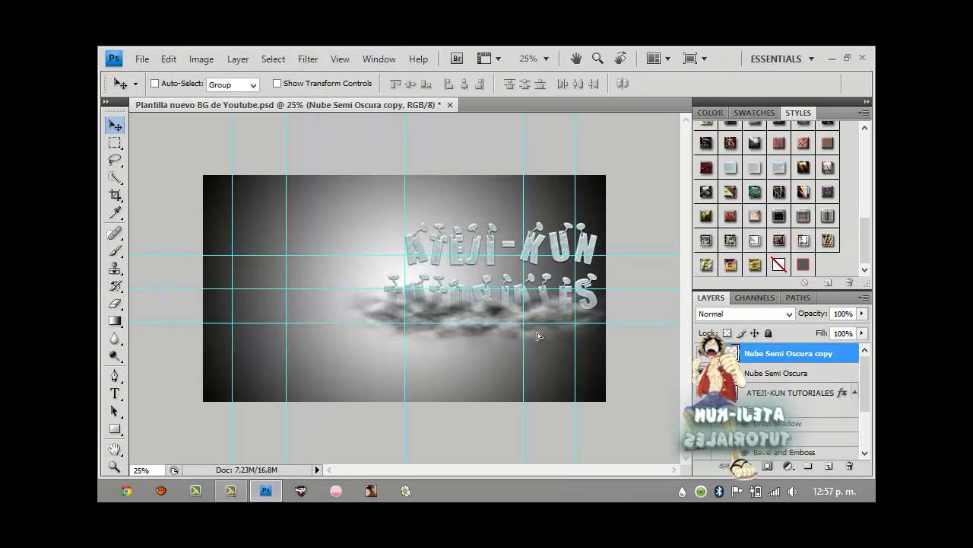
Step: Reduce the layer fill to about 41% on the flipped cloud copy and 57% on the original Nube Semi Oscura layer
{"action": "left_click", "coordinate": [862, 332]}
{"action": "left_click", "coordinate": [819, 349]}
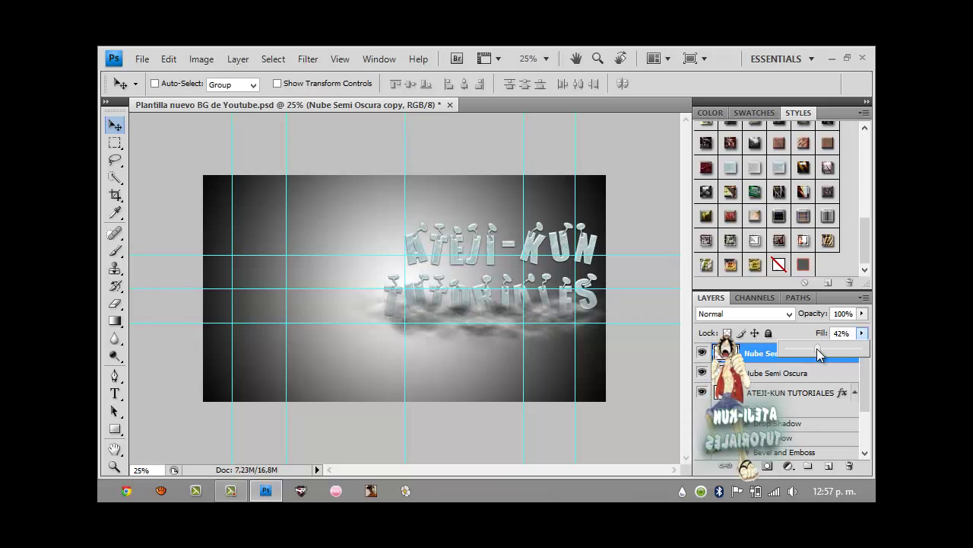
{"action": "left_click", "coordinate": [785, 373]}
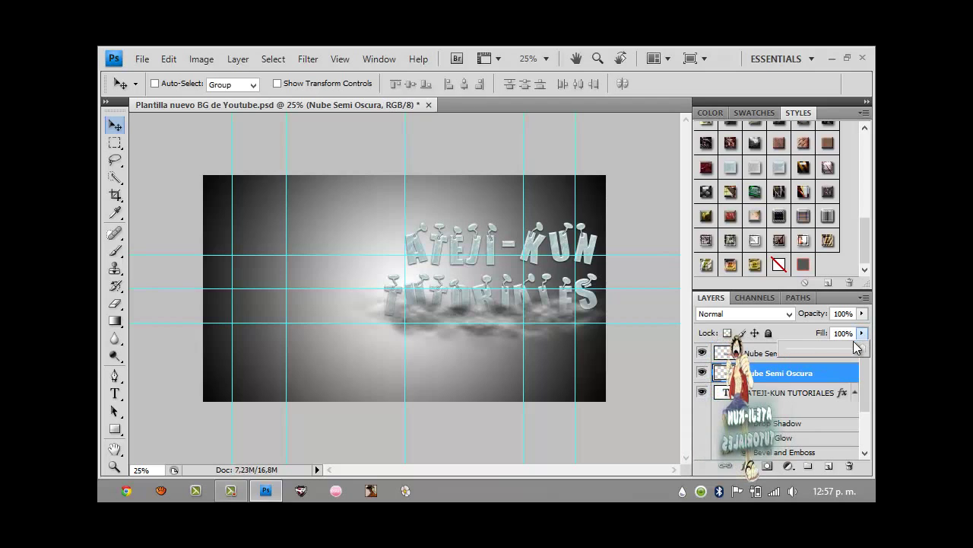
{"action": "left_click", "coordinate": [829, 348]}
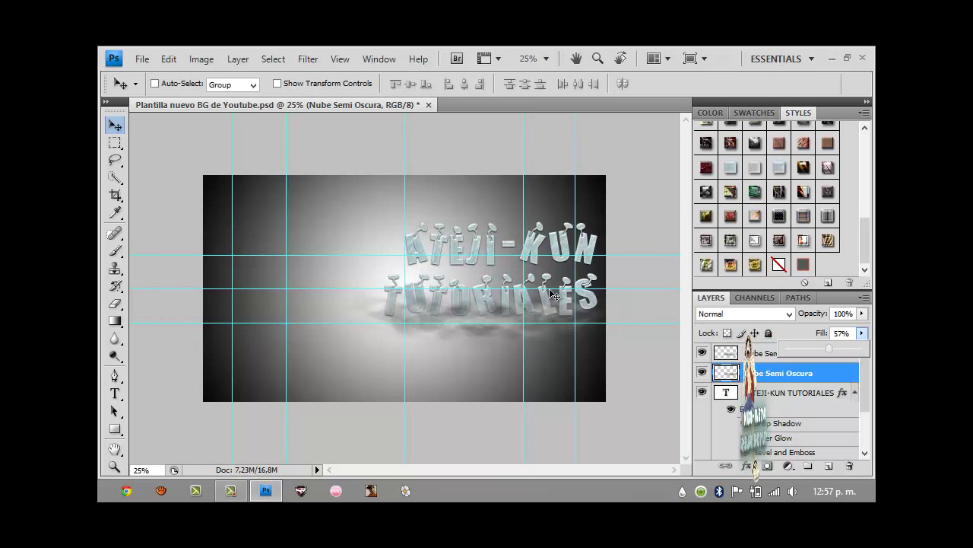
{"action": "left_click", "coordinate": [628, 272]}
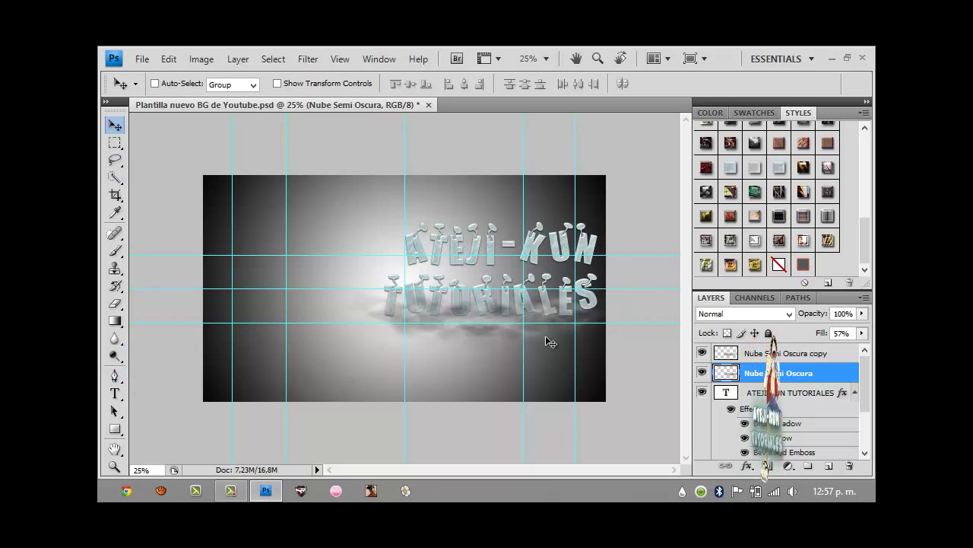
Step: Duplicate the original cloud layer, move the copy up over the TUTORIALES line and lower its opacity to about 34%
{"action": "key", "text": "ctrl+j"}
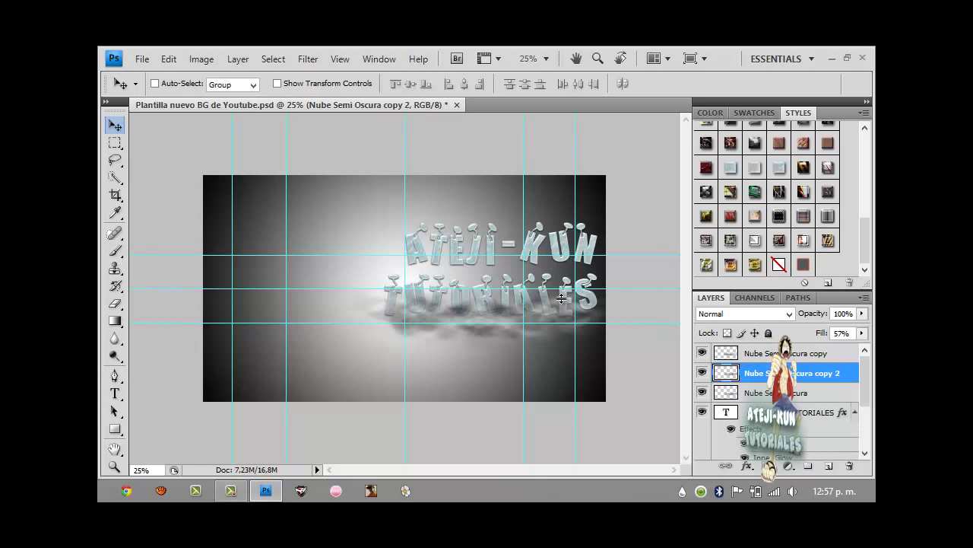
{"action": "mouse_move", "coordinate": [561, 289]}
{"action": "left_mouse_down"}
{"action": "mouse_move", "coordinate": [560, 270]}
{"action": "mouse_move", "coordinate": [568, 325]}
{"action": "mouse_move", "coordinate": [543, 296]}
{"action": "left_mouse_up"}
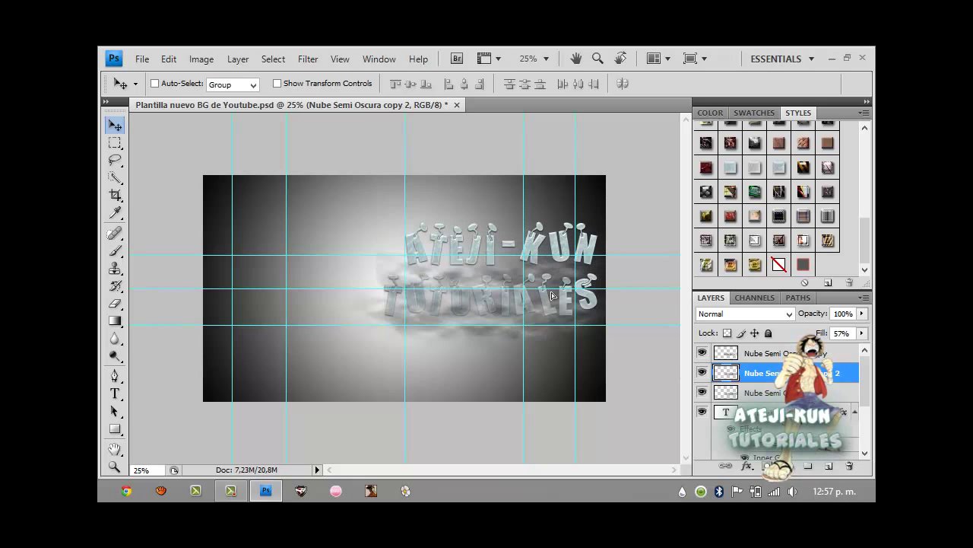
{"action": "left_click", "coordinate": [862, 313]}
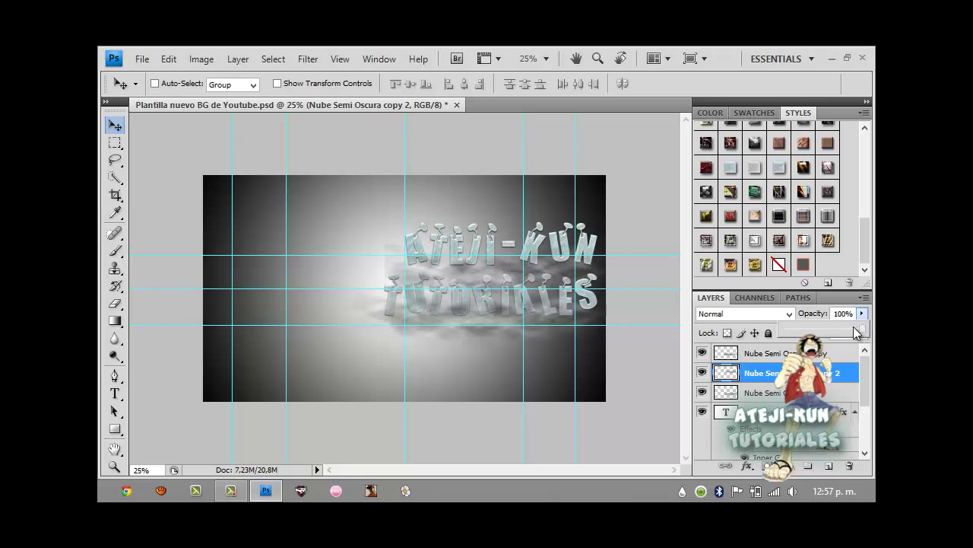
{"action": "left_click_drag", "start_coordinate": [793, 335], "coordinate": [814, 333]}
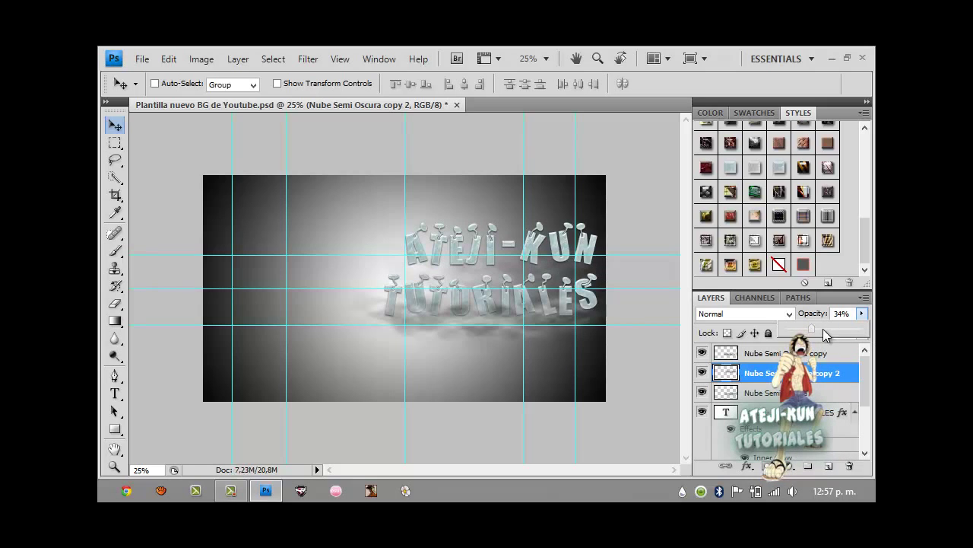
Step: Duplicate the flipped cloud copy, move the duplicate up over the title and reduce its opacity to 63%
{"action": "left_click", "coordinate": [760, 353]}
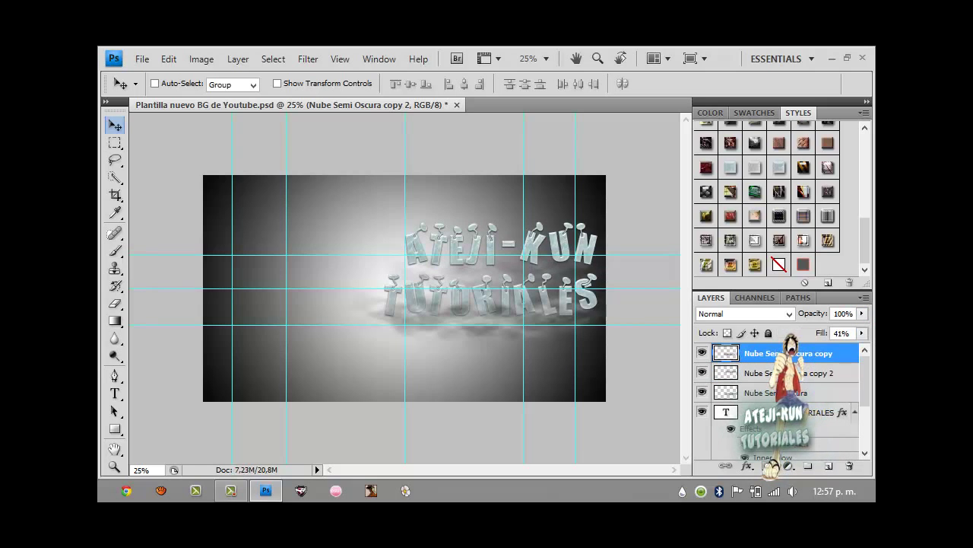
{"action": "key", "text": "ctrl+j"}
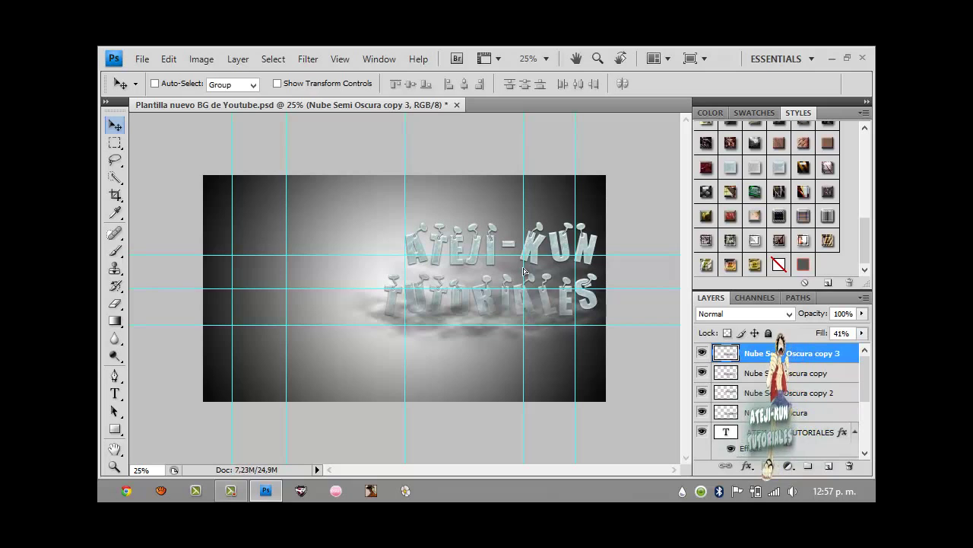
{"action": "left_click_drag", "start_coordinate": [523, 270], "coordinate": [524, 235]}
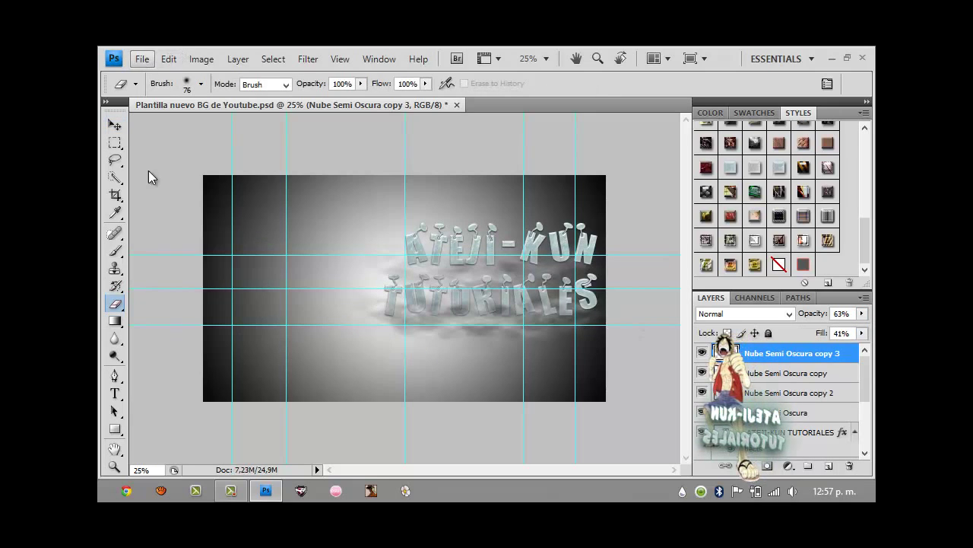
Step: Start placing an image and open the Renders Pack 2.0.1.2 folder inside the Photoshop pictures folder
{"action": "left_click", "coordinate": [142, 59]}
{"action": "left_click", "coordinate": [197, 306]}
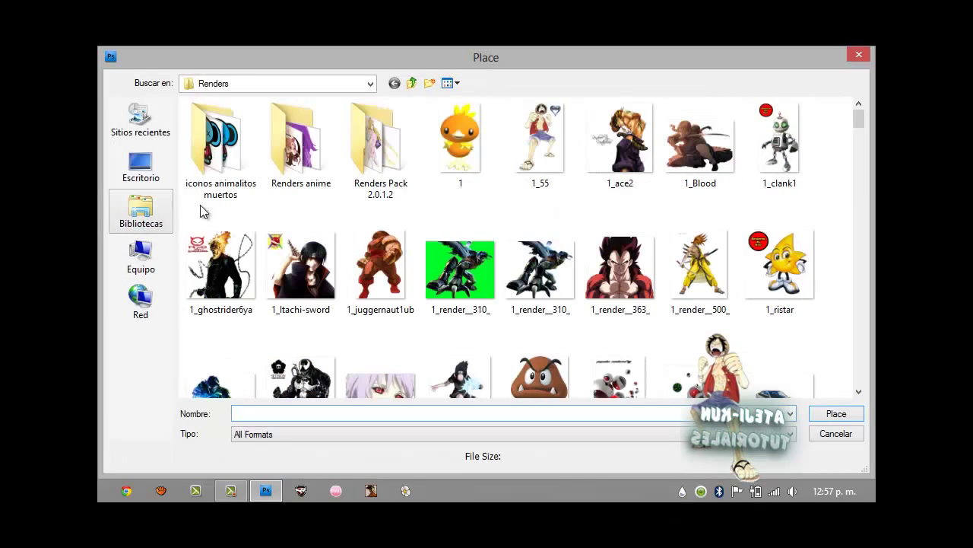
{"action": "left_click", "coordinate": [141, 210]}
{"action": "double_click", "coordinate": [386, 128]}
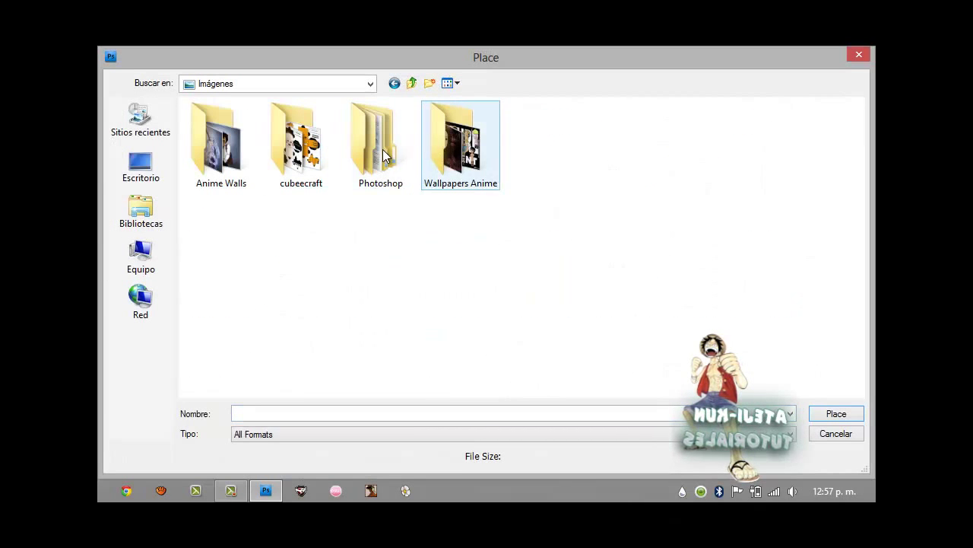
{"action": "double_click", "coordinate": [384, 156]}
{"action": "double_click", "coordinate": [299, 160]}
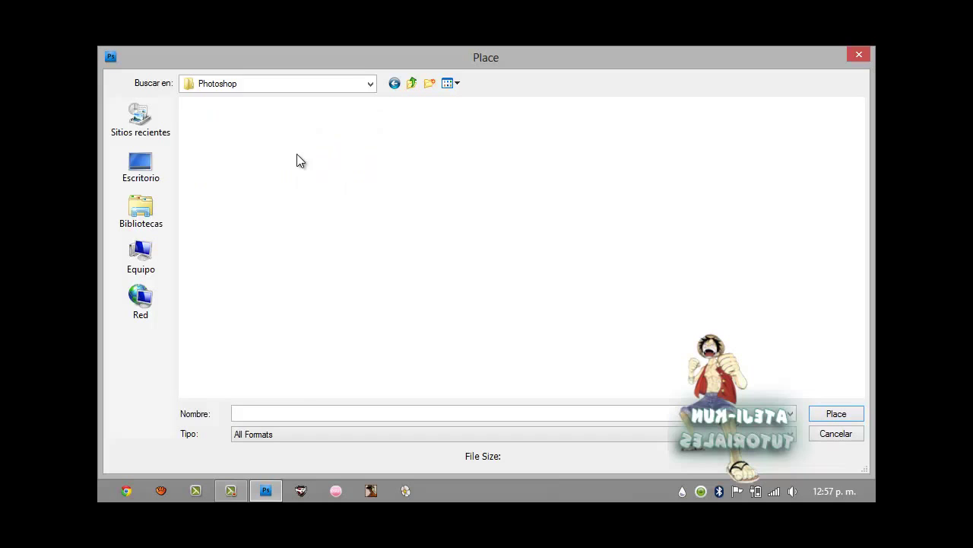
{"action": "double_click", "coordinate": [360, 173]}
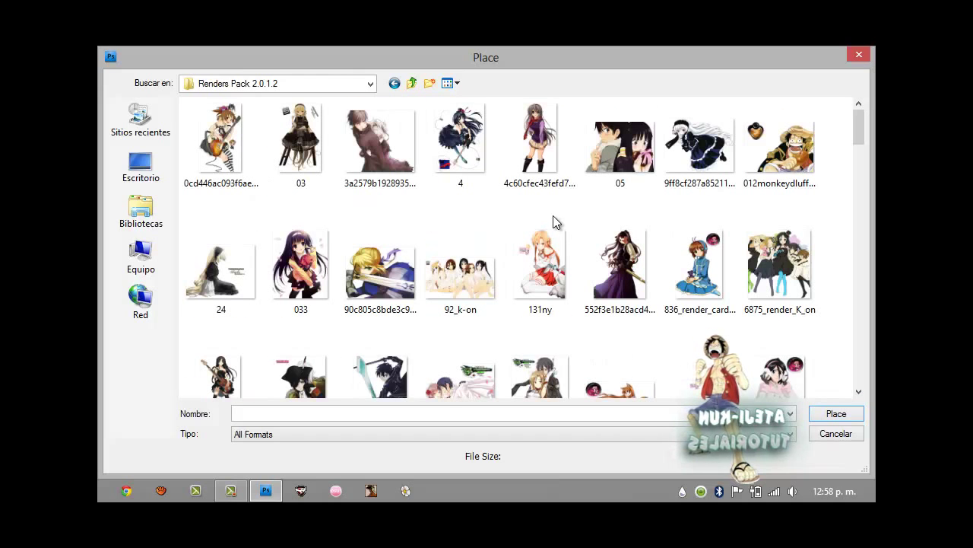
Step: Look through the render thumbnails in the pack for a character to put beside the title
{"action": "scroll", "coordinate": [554, 221], "scroll_direction": "down", "scroll_amount": 3}
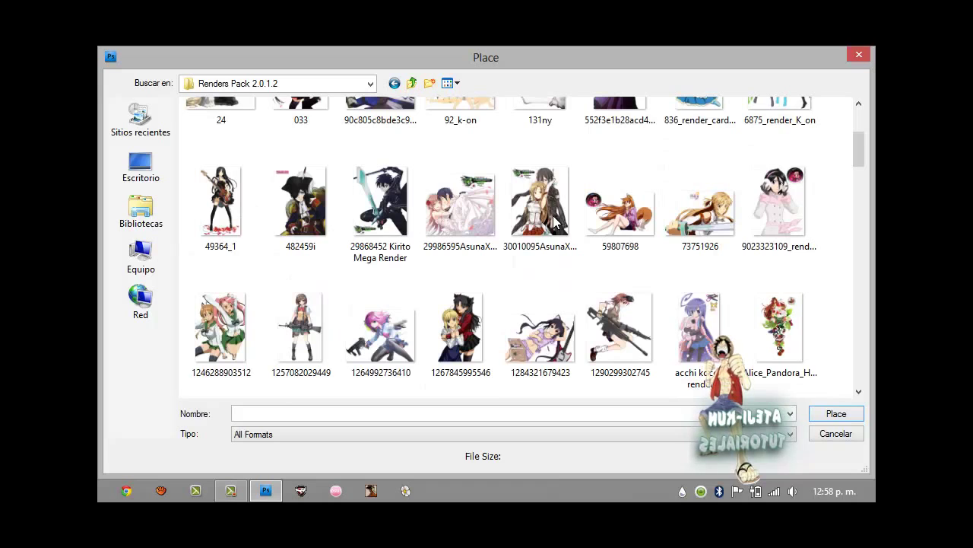
{"action": "scroll", "coordinate": [554, 221], "scroll_direction": "up", "scroll_amount": 3}
{"action": "left_click", "coordinate": [491, 184]}
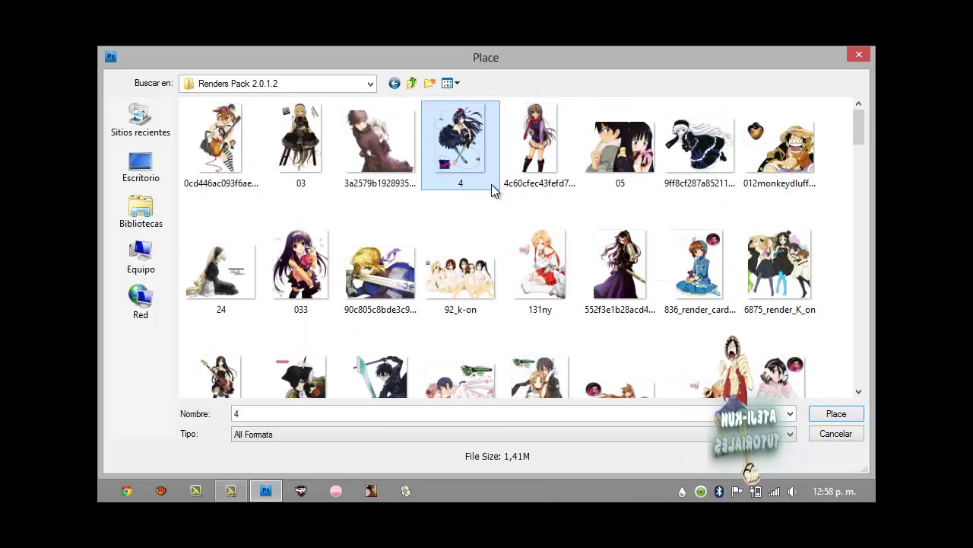
{"action": "scroll", "coordinate": [495, 210], "scroll_direction": "down", "scroll_amount": 20}
{"action": "left_click", "coordinate": [572, 186]}
{"action": "scroll", "coordinate": [522, 206], "scroll_direction": "down", "scroll_amount": 3}
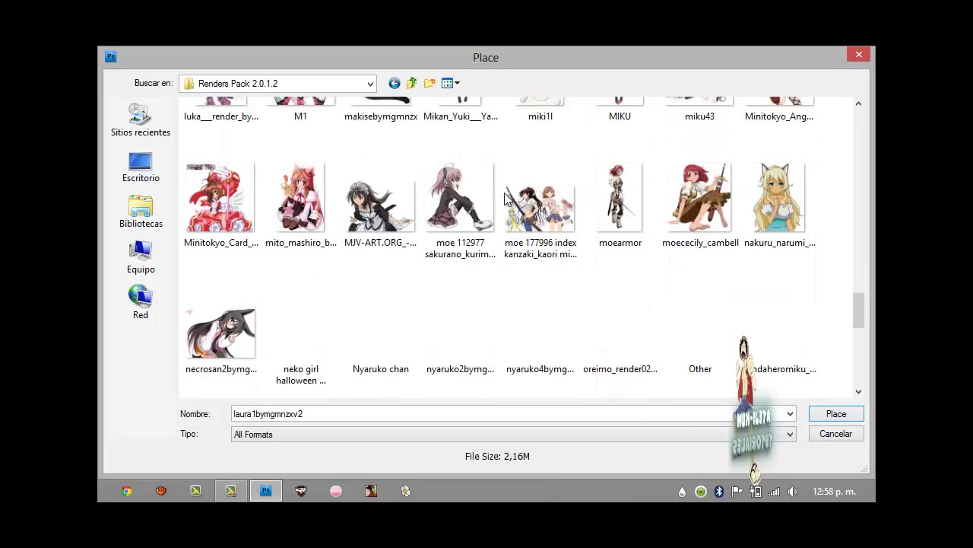
{"action": "scroll", "coordinate": [506, 194], "scroll_direction": "down", "scroll_amount": 2}
{"action": "scroll", "coordinate": [506, 192], "scroll_direction": "up", "scroll_amount": 8}
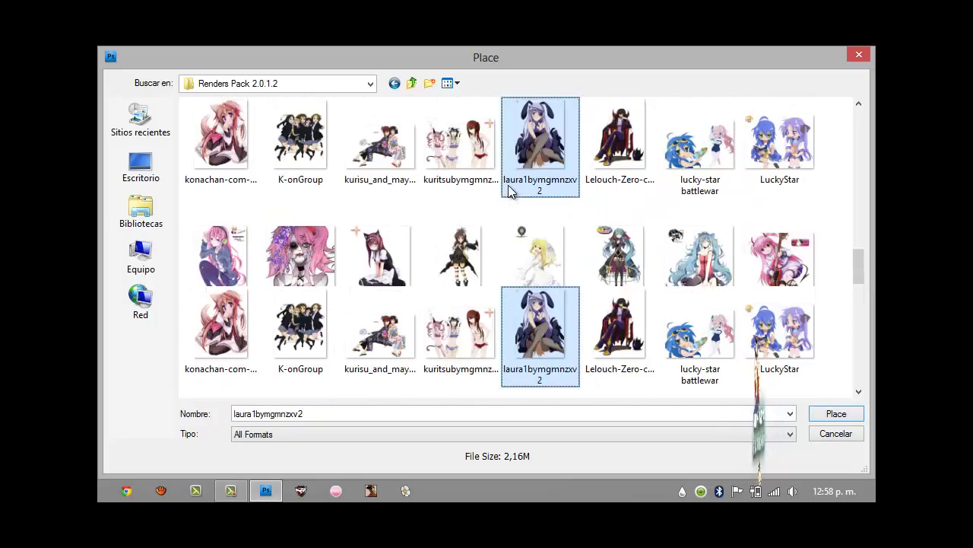
{"action": "scroll", "coordinate": [510, 191], "scroll_direction": "up", "scroll_amount": 15}
{"action": "scroll", "coordinate": [513, 191], "scroll_direction": "down", "scroll_amount": 6}
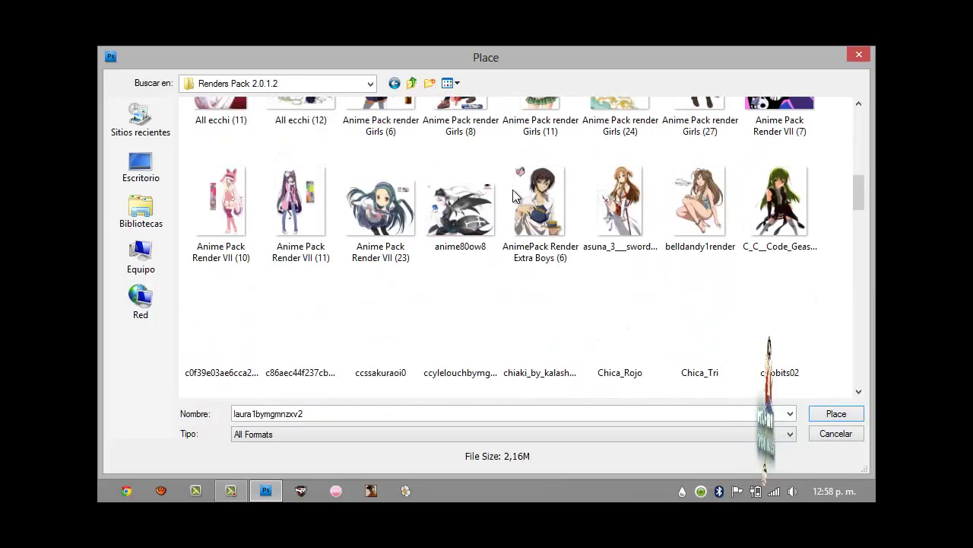
{"action": "scroll", "coordinate": [513, 192], "scroll_direction": "down", "scroll_amount": 12}
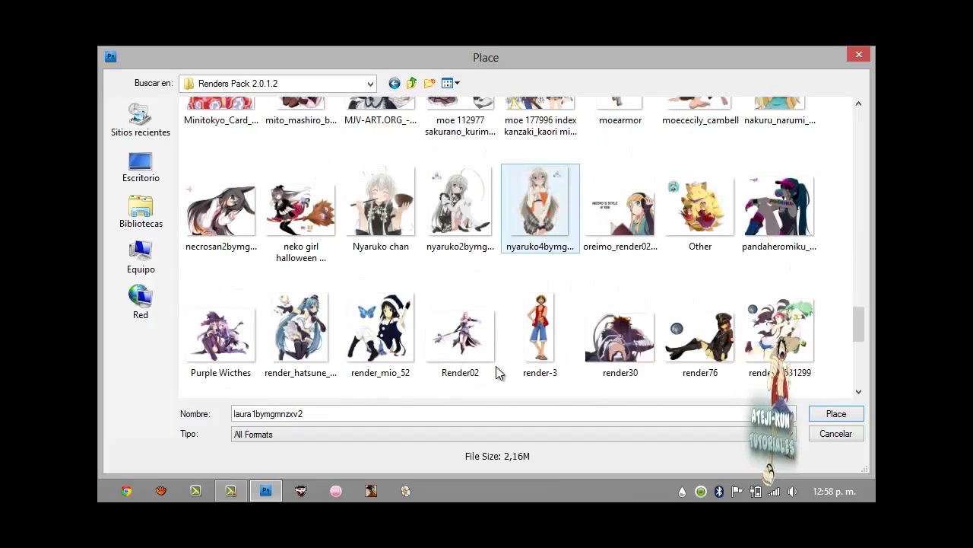
Step: Place the render-3 image at the right edge of the canvas, over the end of the title
{"action": "double_click", "coordinate": [515, 356]}
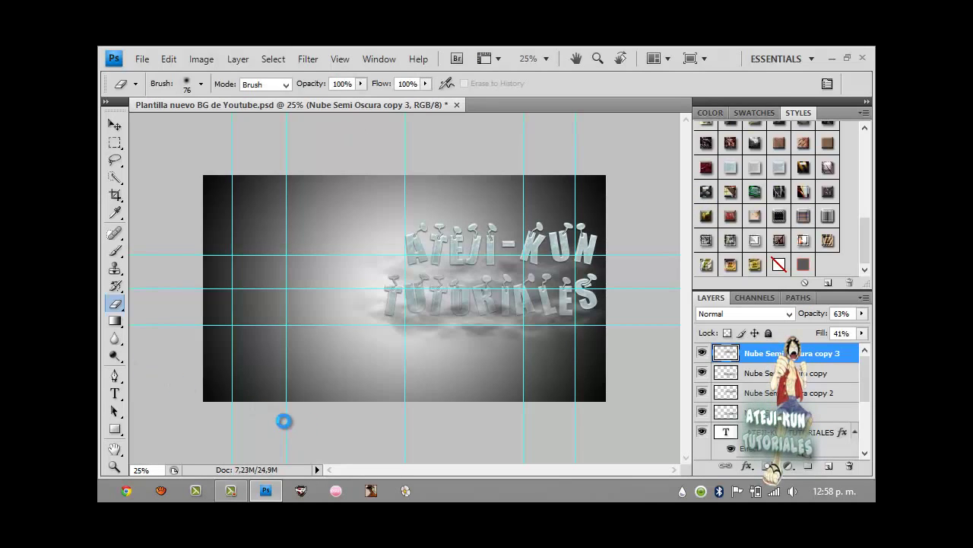
{"action": "left_click_drag", "start_coordinate": [418, 355], "coordinate": [586, 372]}
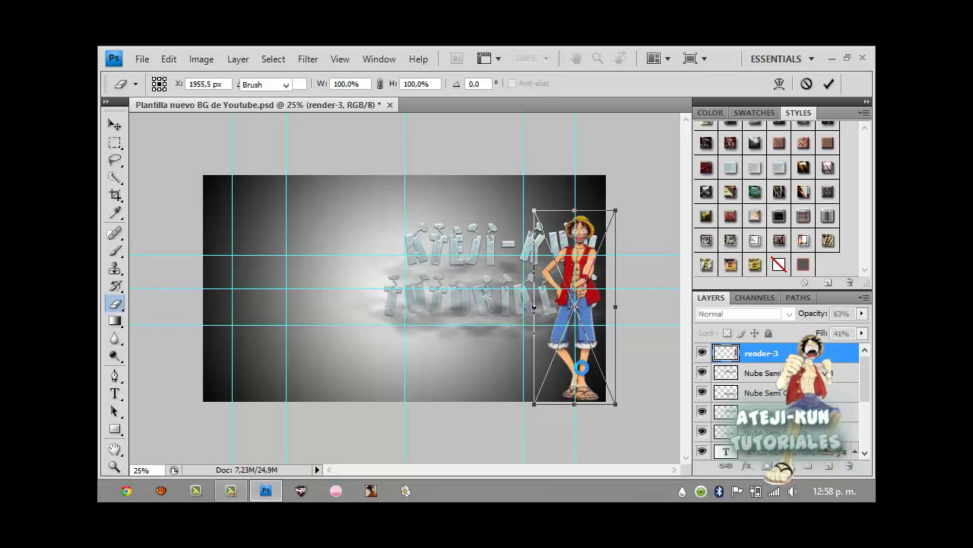
{"action": "key", "text": "Return"}
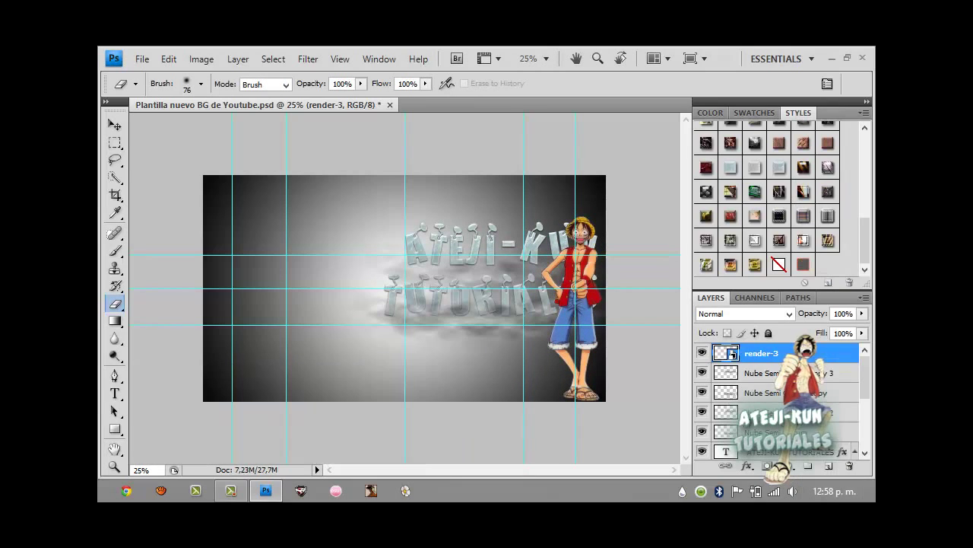
Step: Move the ATEJI-KUN TUTORIALES title and its four cloud layers together left and slightly down, beside the placed character
{"action": "left_click", "coordinate": [760, 431]}
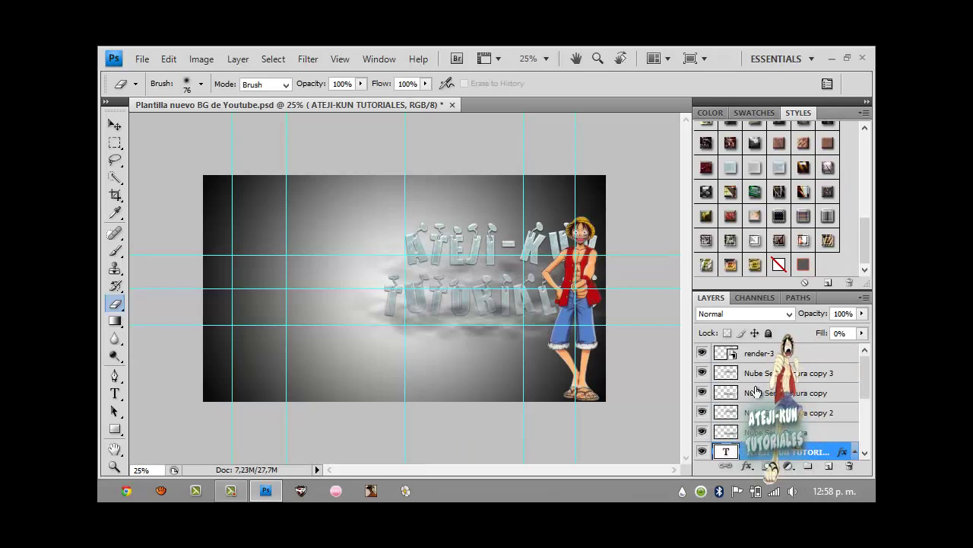
{"action": "left_click", "coordinate": [757, 373], "text": "ctrl"}
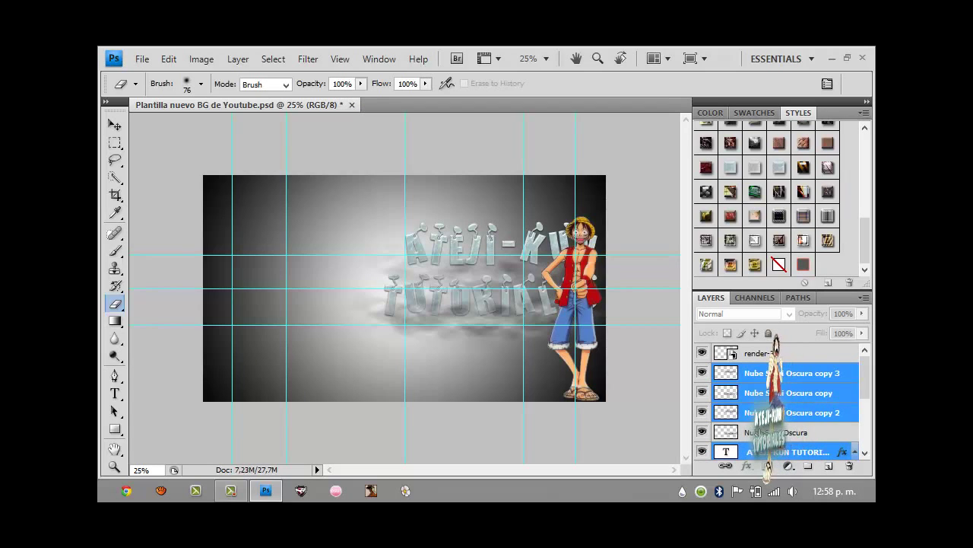
{"action": "left_click_drag", "start_coordinate": [768, 465], "coordinate": [754, 434]}
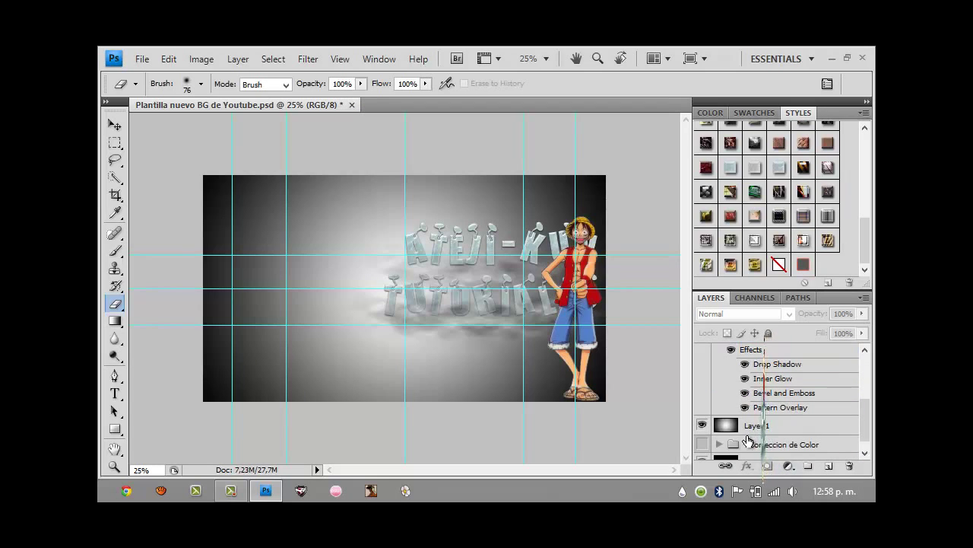
{"action": "left_click_drag", "start_coordinate": [727, 372], "coordinate": [732, 382]}
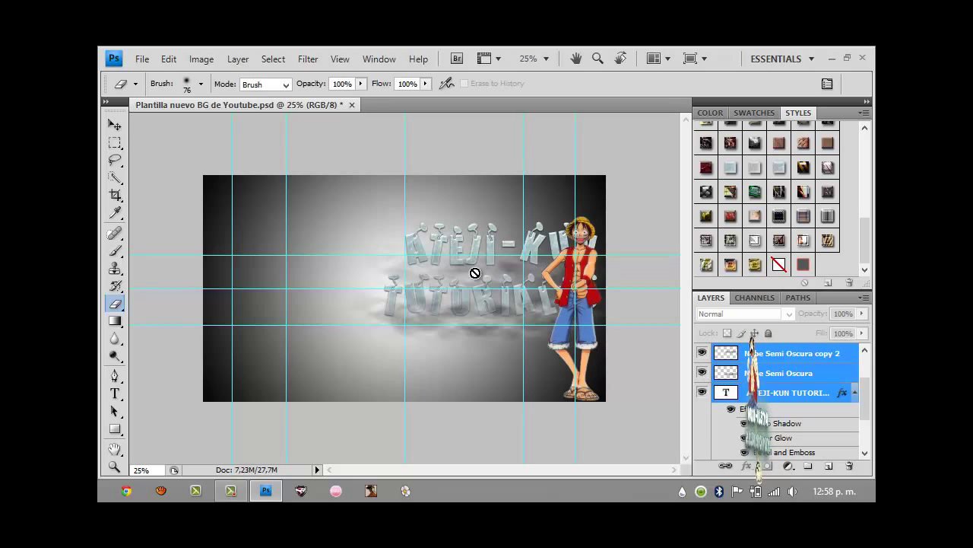
{"action": "left_click", "coordinate": [116, 124]}
{"action": "left_click_drag", "start_coordinate": [535, 314], "coordinate": [507, 304]}
{"action": "key", "text": "ctrl+j"}
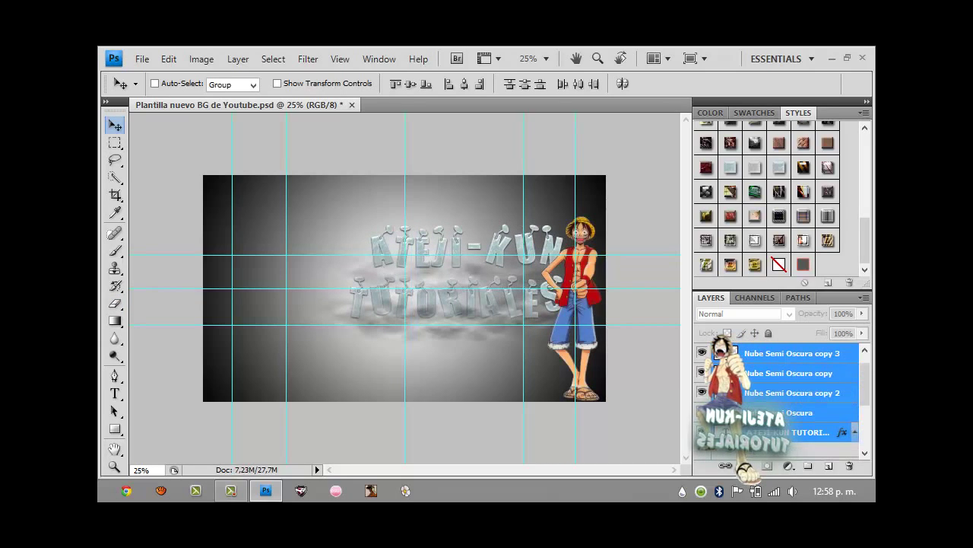
{"action": "left_click_drag", "start_coordinate": [736, 343], "coordinate": [737, 340]}
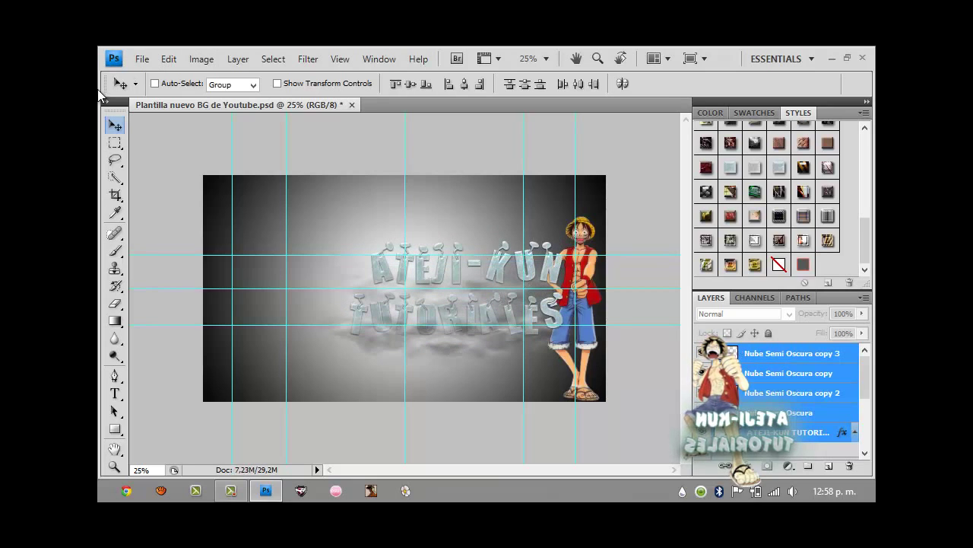
Step: Save the background to the desktop as a JPEG named Plantilla nuevo BG de Youtube at maximum quality 12
{"action": "left_click", "coordinate": [155, 61]}
{"action": "left_click", "coordinate": [213, 241]}
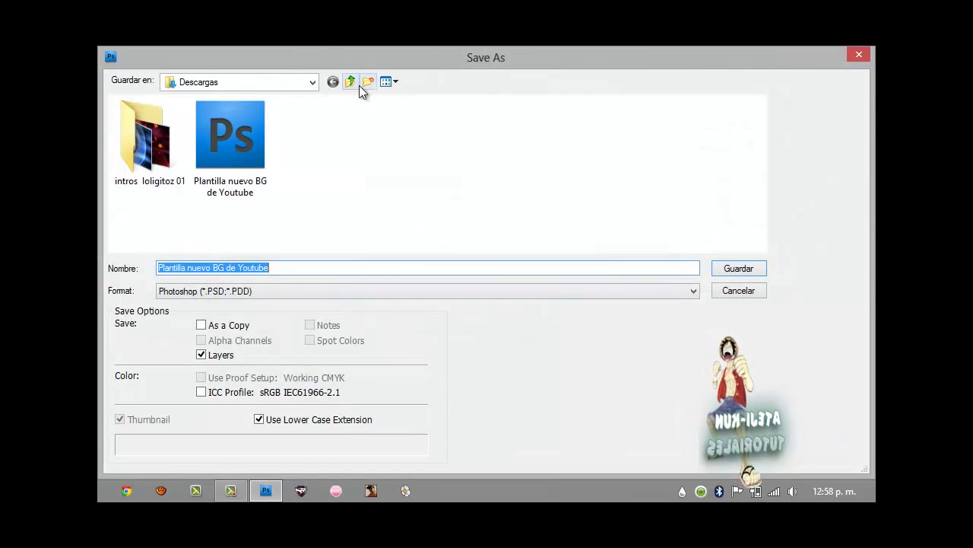
{"action": "left_click", "coordinate": [311, 82]}
{"action": "left_click", "coordinate": [311, 92]}
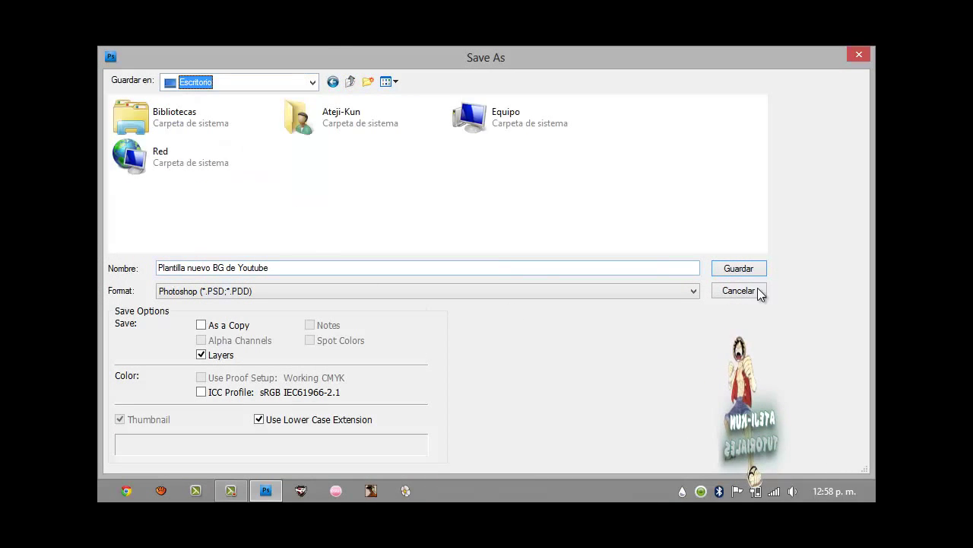
{"action": "left_click", "coordinate": [304, 291]}
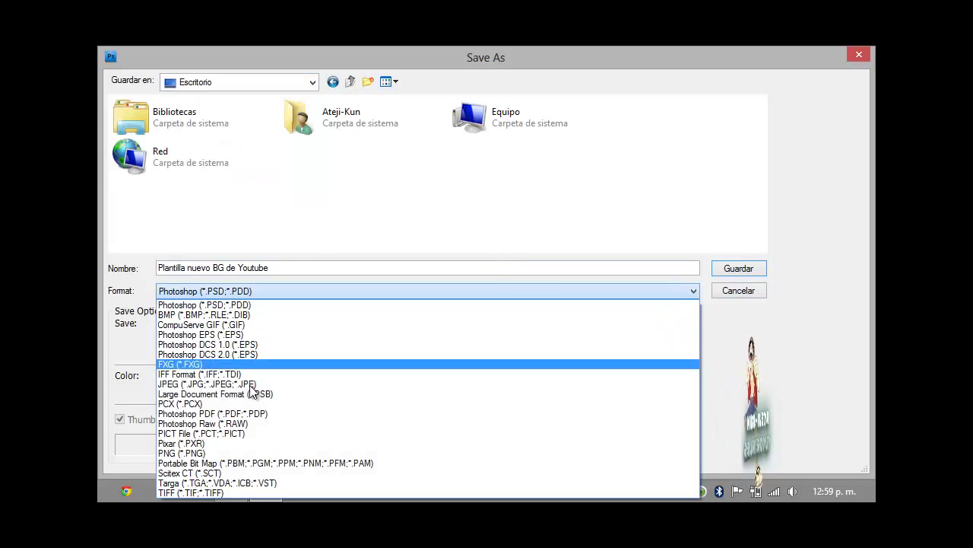
{"action": "left_click", "coordinate": [242, 380]}
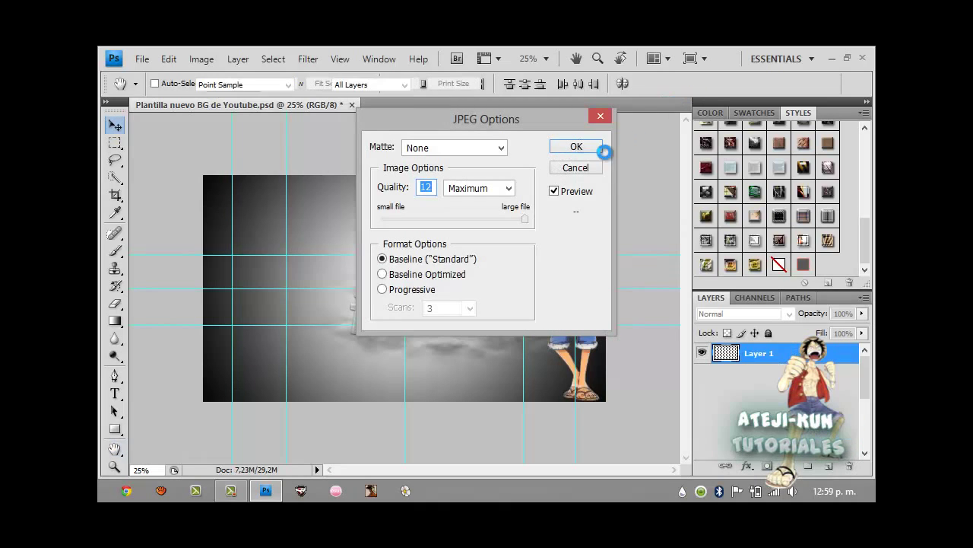
{"action": "left_click", "coordinate": [580, 146]}
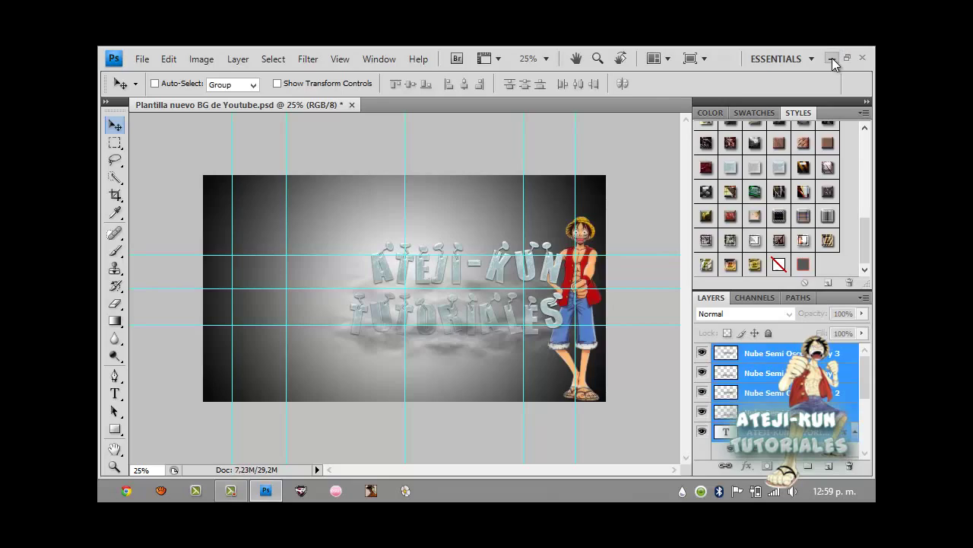
Step: Switch to the desktop and permanently empty the Recycle Bin
{"action": "left_click", "coordinate": [846, 58]}
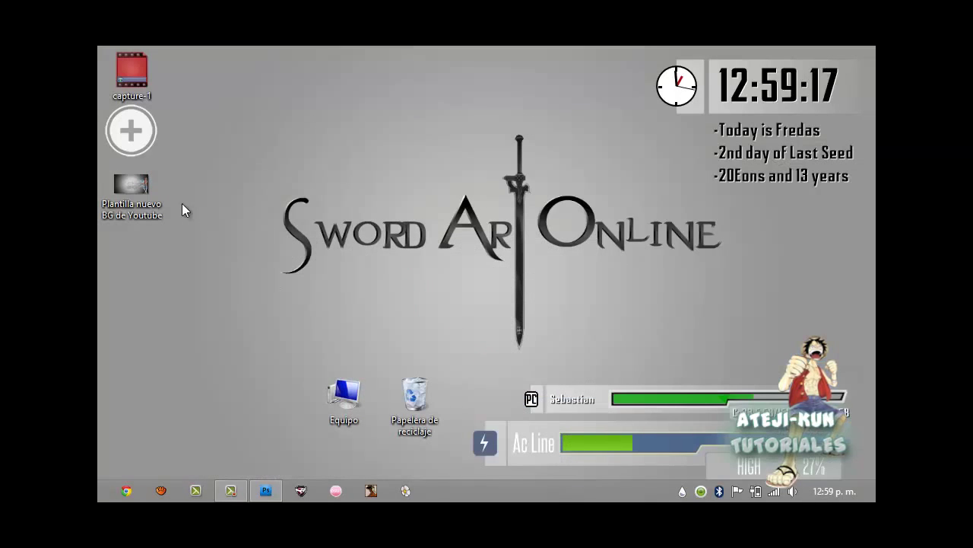
{"action": "left_click_drag", "start_coordinate": [328, 180], "coordinate": [829, 251]}
{"action": "left_click_drag", "start_coordinate": [828, 242], "coordinate": [613, 384]}
{"action": "right_click", "coordinate": [412, 418]}
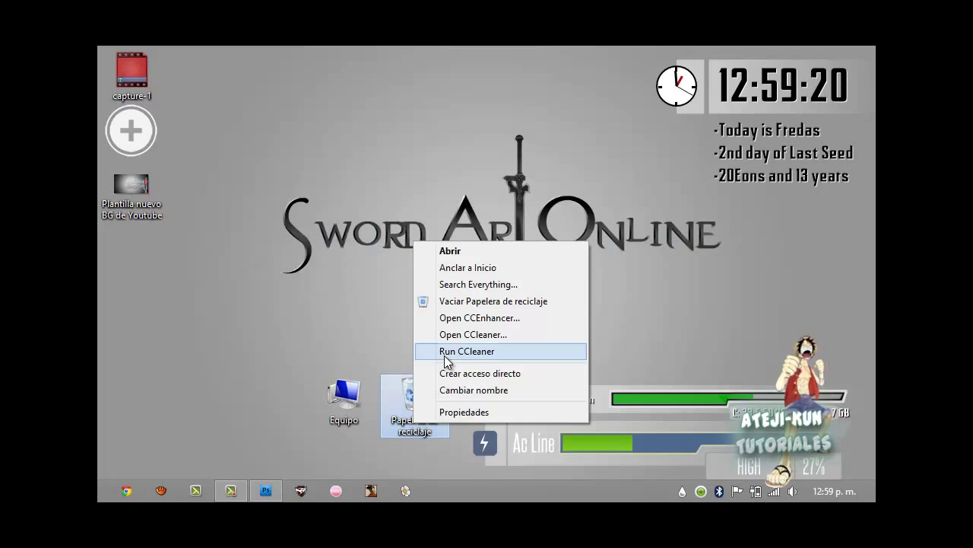
{"action": "left_click", "coordinate": [467, 299]}
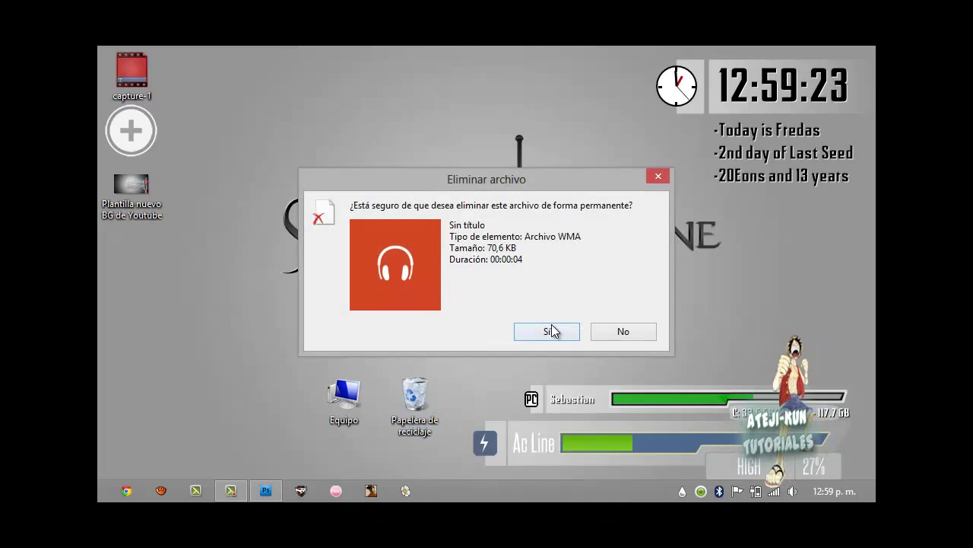
{"action": "left_click", "coordinate": [550, 330]}
{"action": "left_click", "coordinate": [292, 279]}
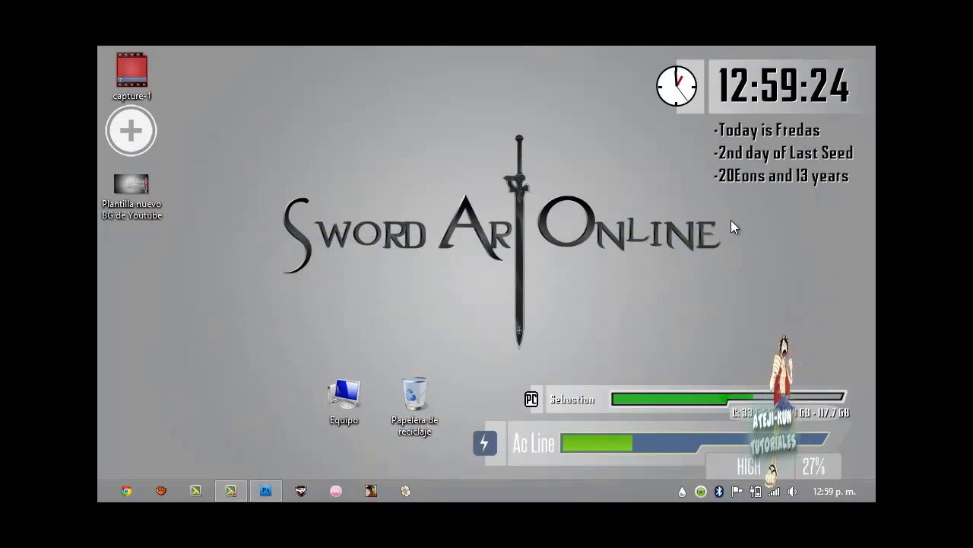
{"action": "key", "text": "super"}
{"action": "scroll", "coordinate": [868, 259], "scroll_direction": "down", "scroll_amount": 10}
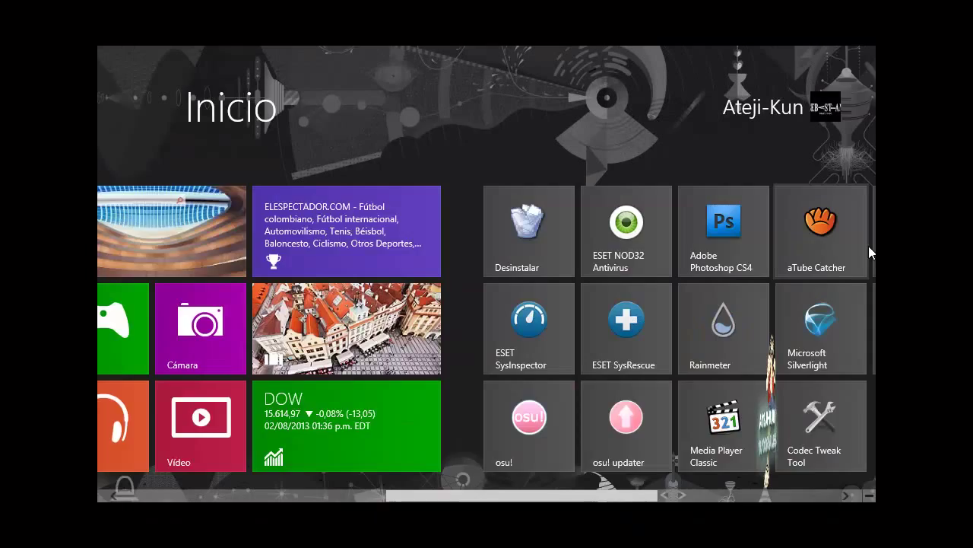
{"action": "scroll", "coordinate": [836, 289], "scroll_direction": "down", "scroll_amount": 2}
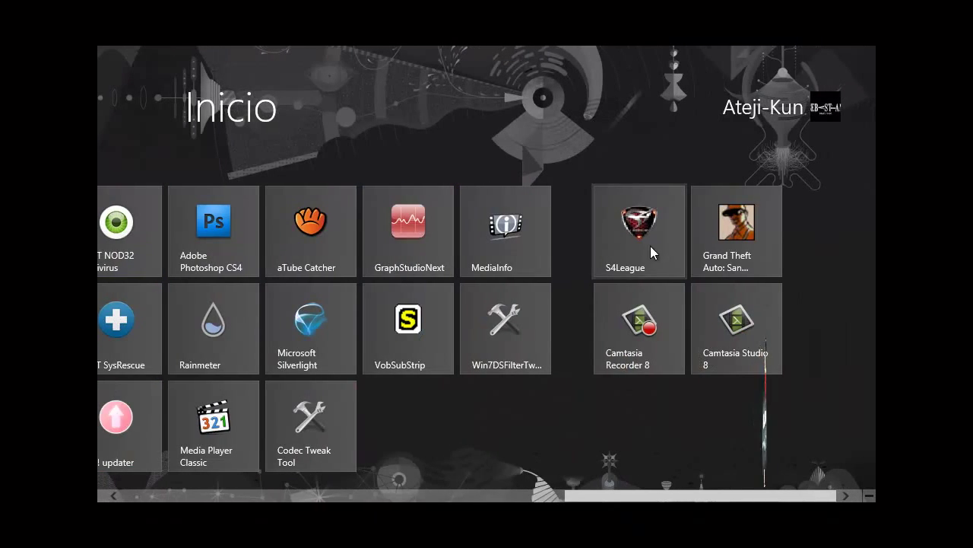
{"action": "left_click", "coordinate": [605, 259]}
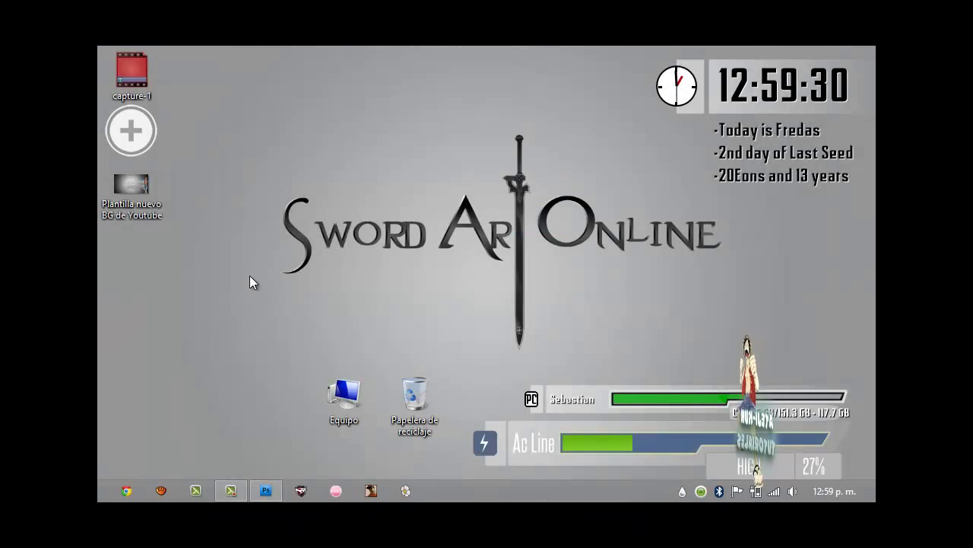